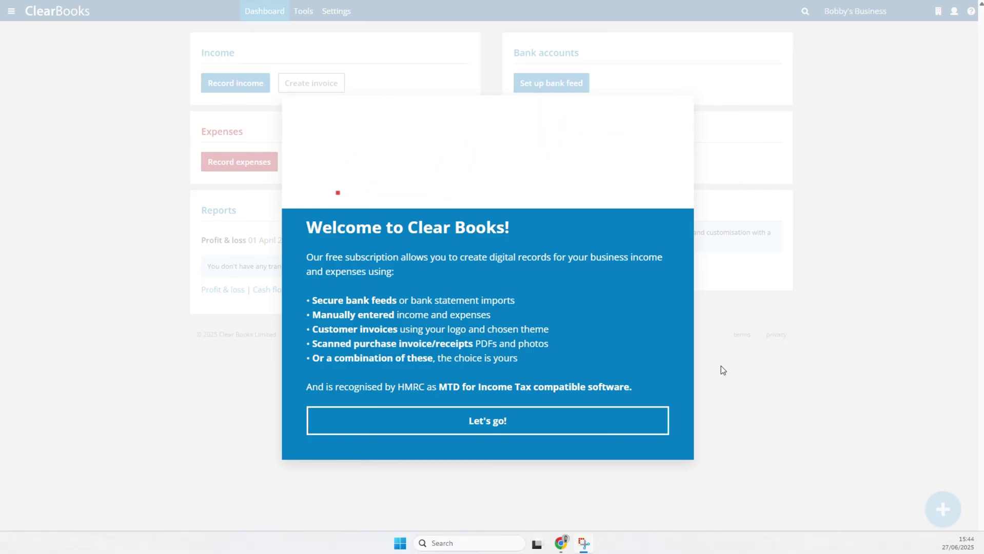
- Start a bank feed and choose Flexible Platypus Open Banking through Plaid
click(476, 429)
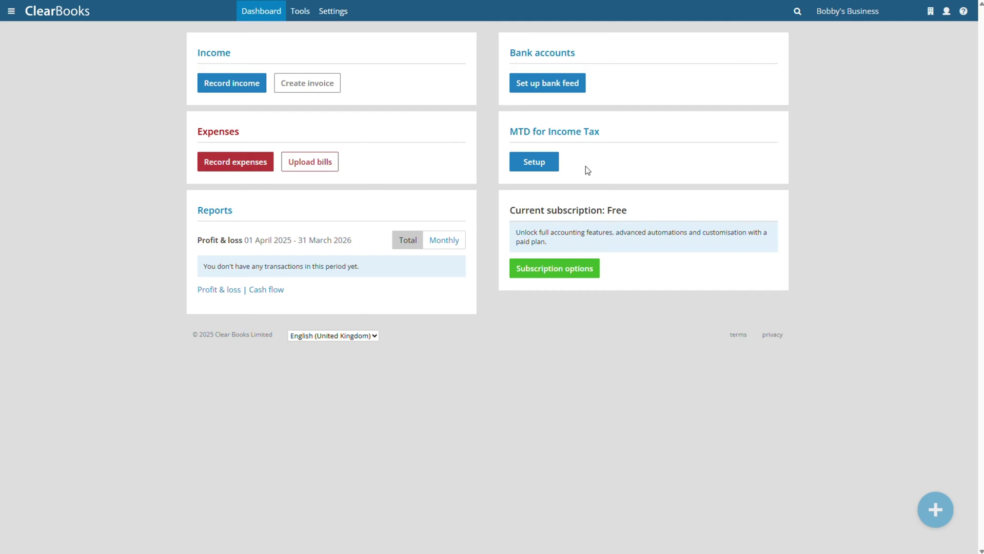
click(551, 91)
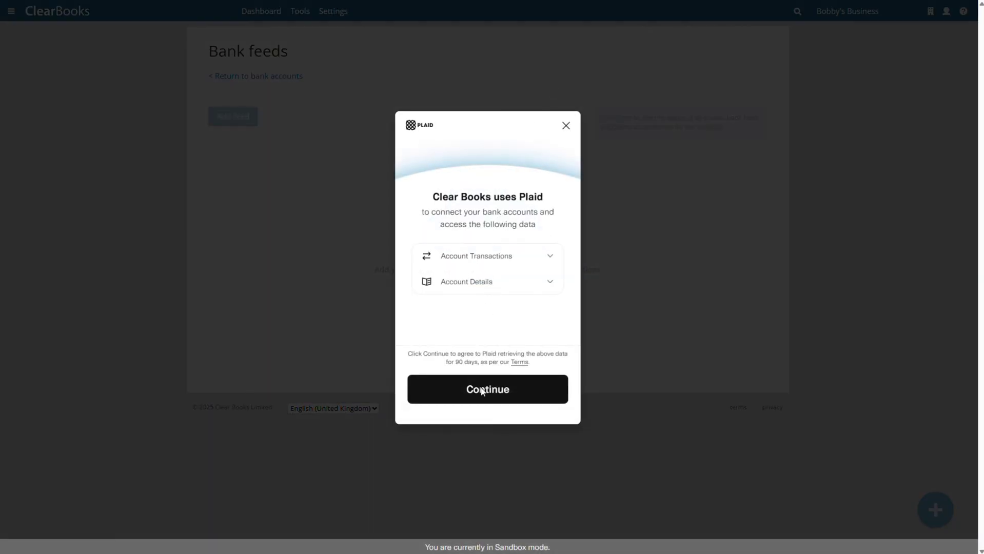
click(482, 391)
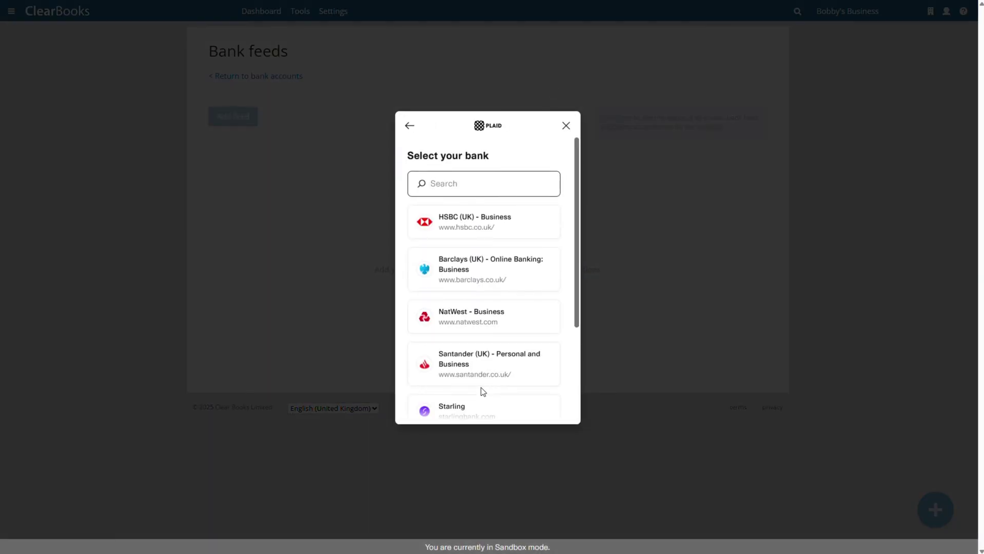
text(plat)
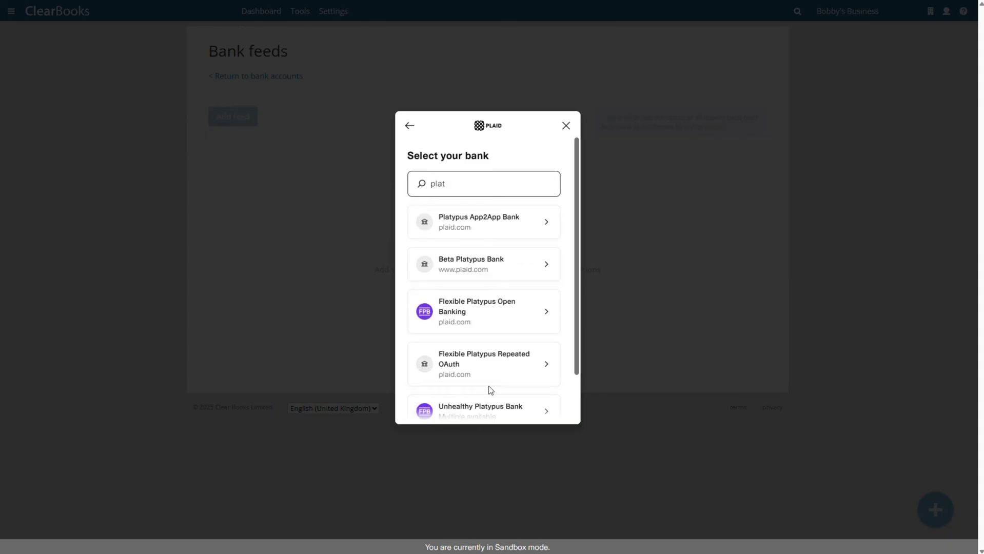
click(468, 304)
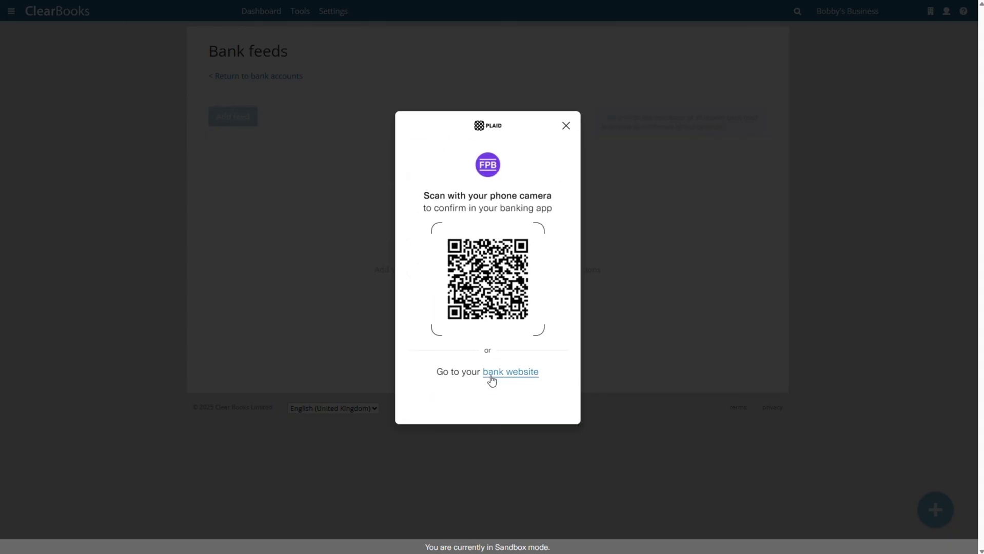
- Sign in on the bank's website and share the Plaid Current Account
click(489, 372)
click(429, 339)
click(442, 368)
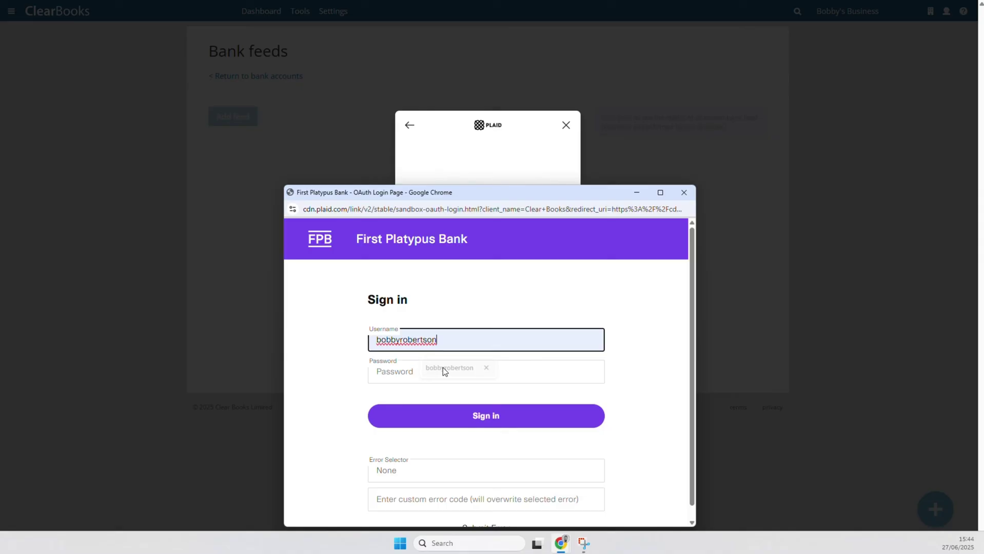
click(431, 372)
text(••••••••••)
click(440, 417)
click(428, 417)
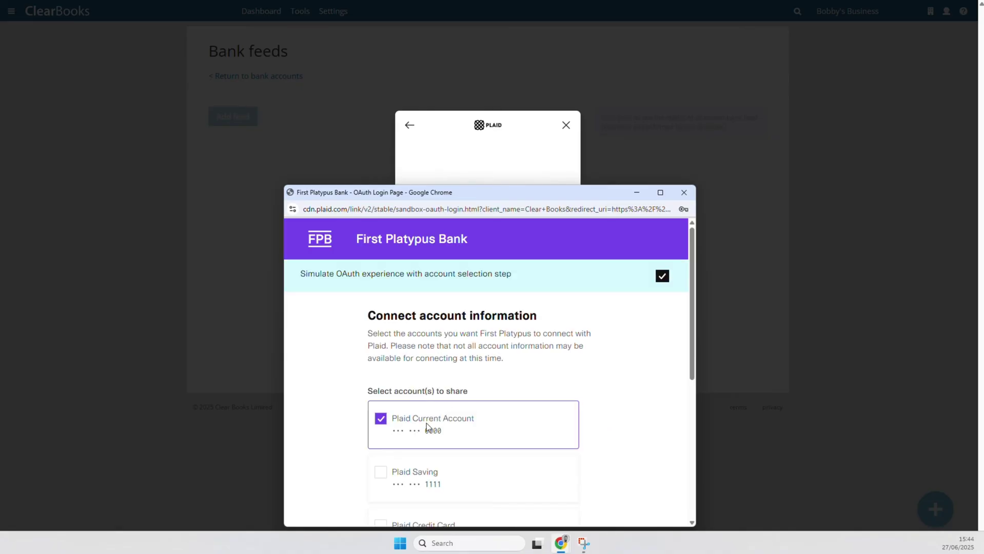
scroll(436, 446, down, 5)
click(444, 481)
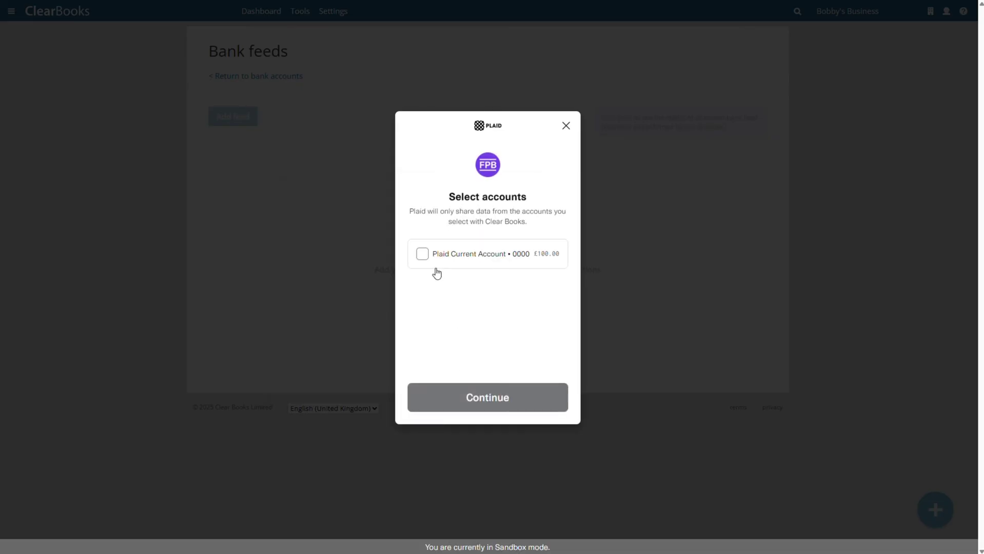
- Select the Plaid Current Account, set start date 06/04/2025, and link it as a new account
click(422, 254)
click(483, 394)
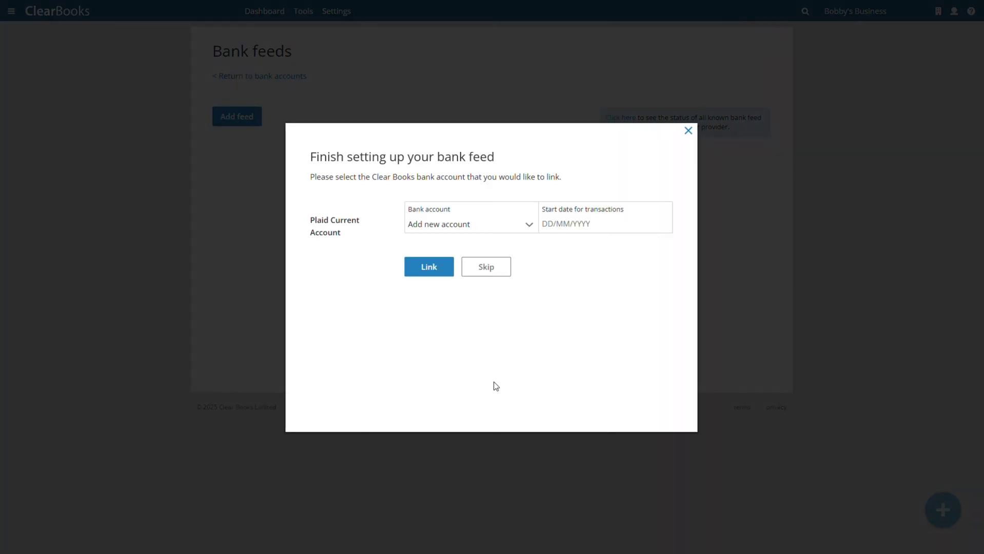
click(549, 224)
click(551, 245)
click(550, 245)
click(654, 279)
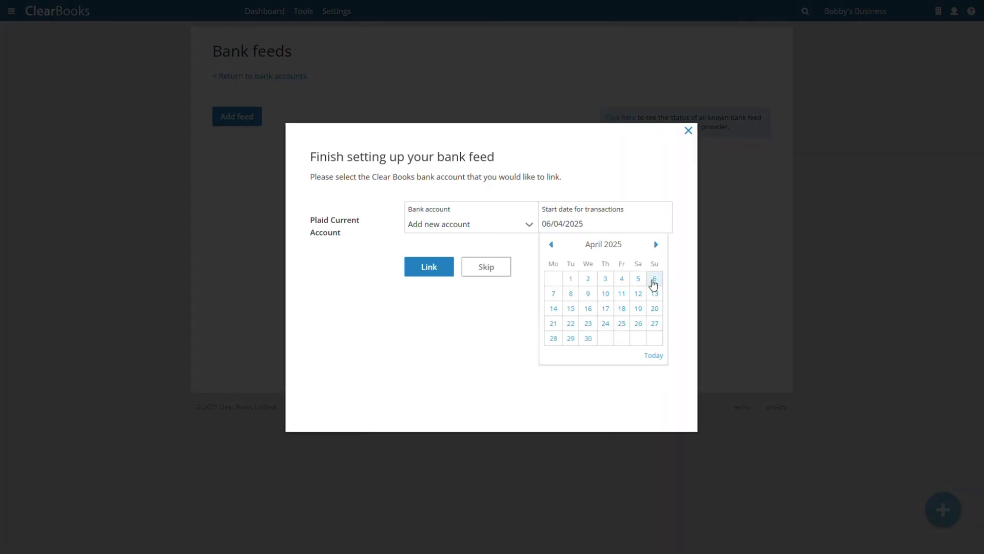
click(429, 268)
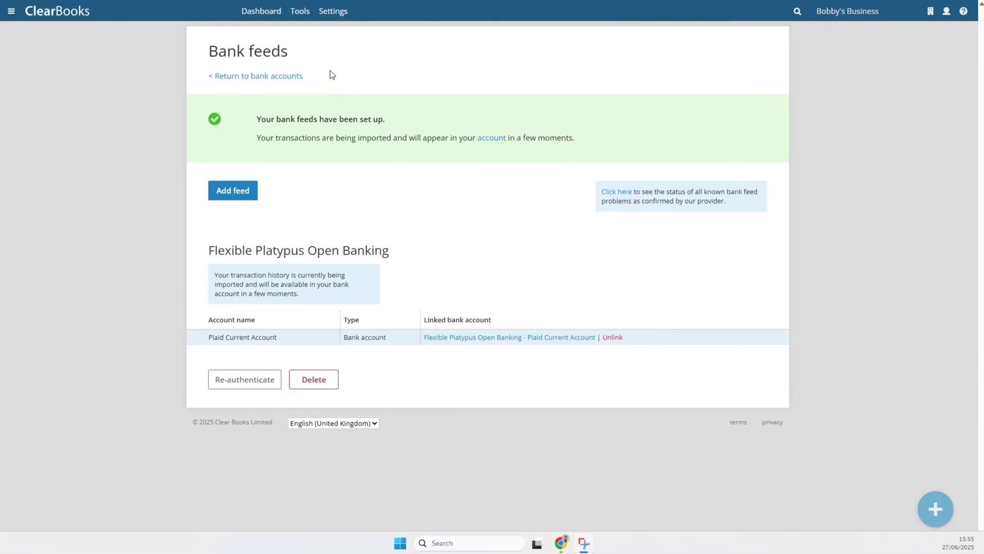
- Mark the -27.00 PETPLAN UK DDR payment as personal from the new transactions list
click(268, 21)
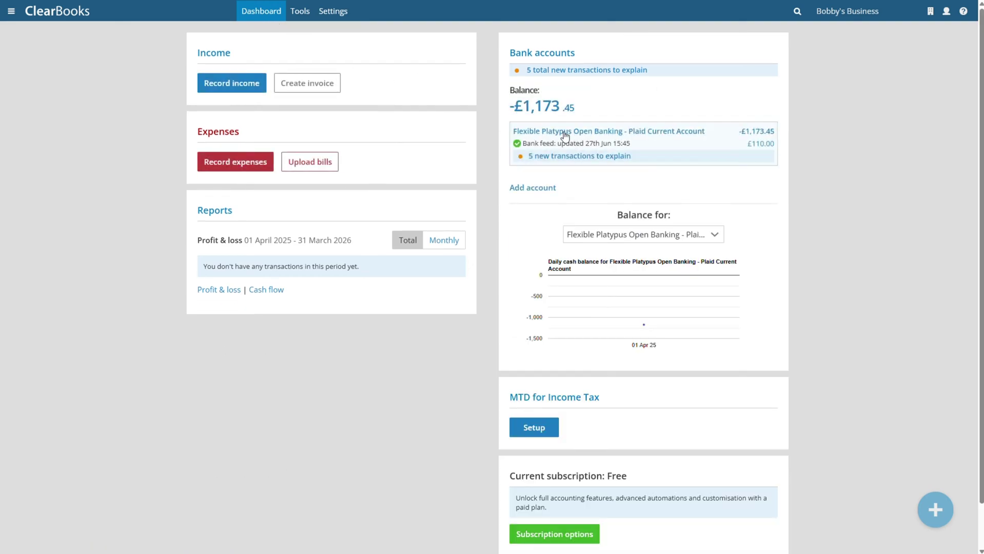
click(605, 157)
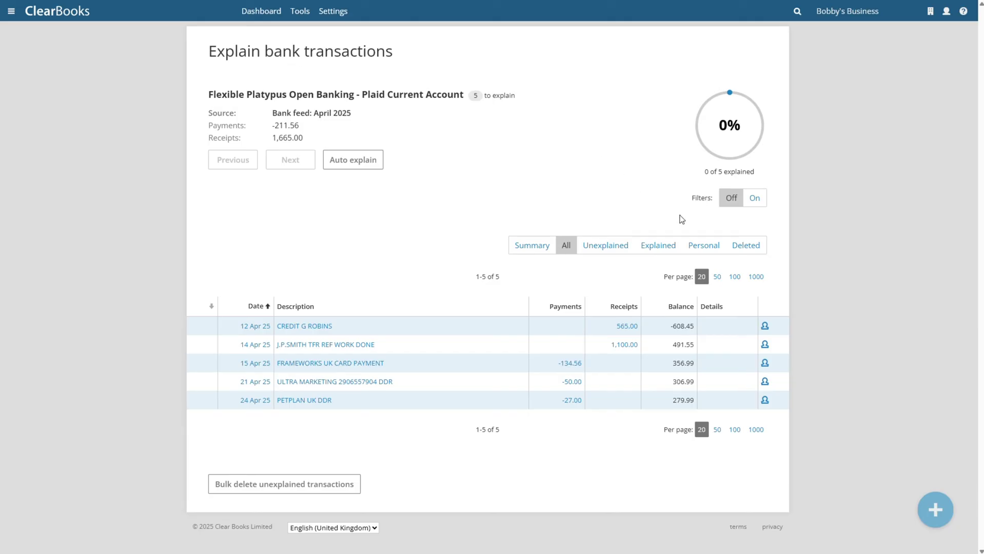
click(766, 403)
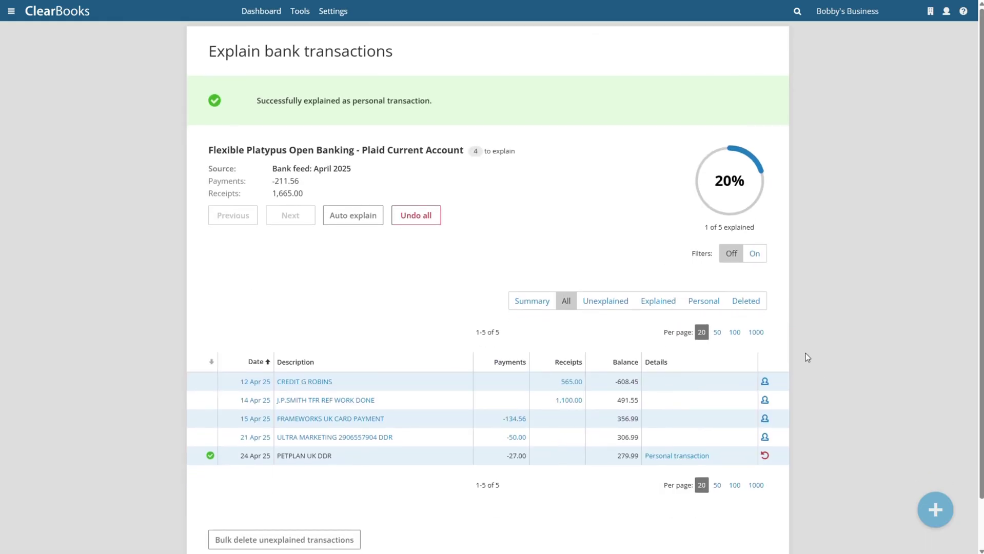
- Explain the £565.00 receipt as Revenue from a newly added customer
click(311, 382)
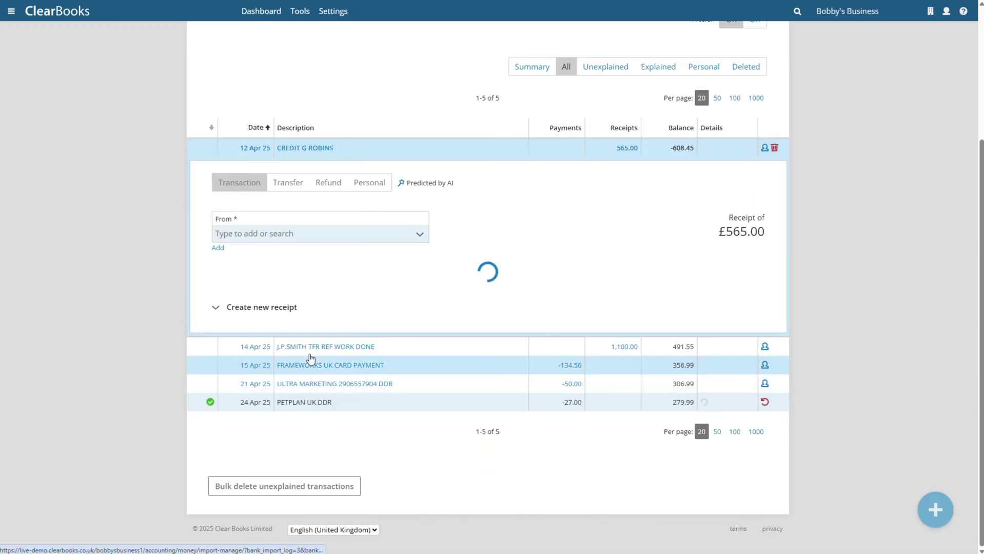
text(G Robins)
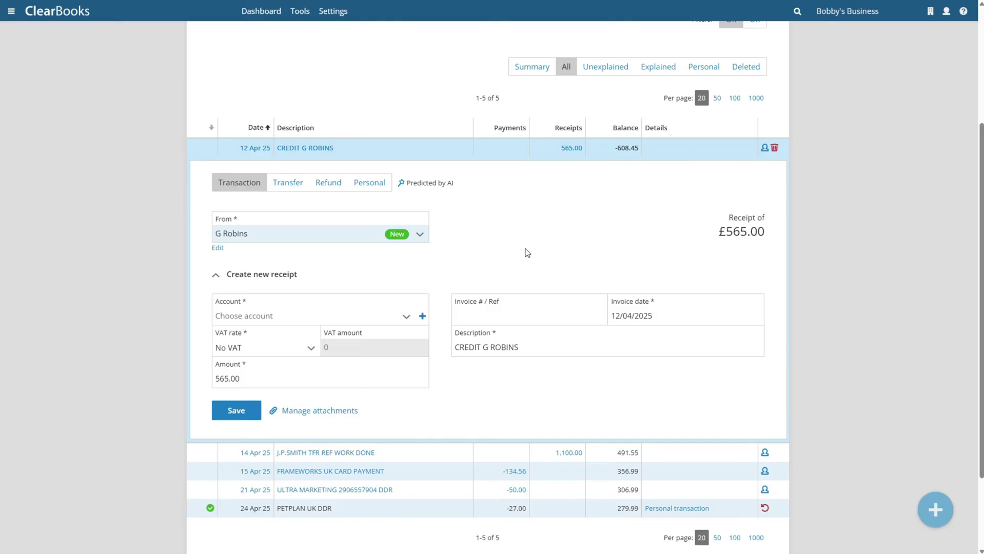
key(Tab)
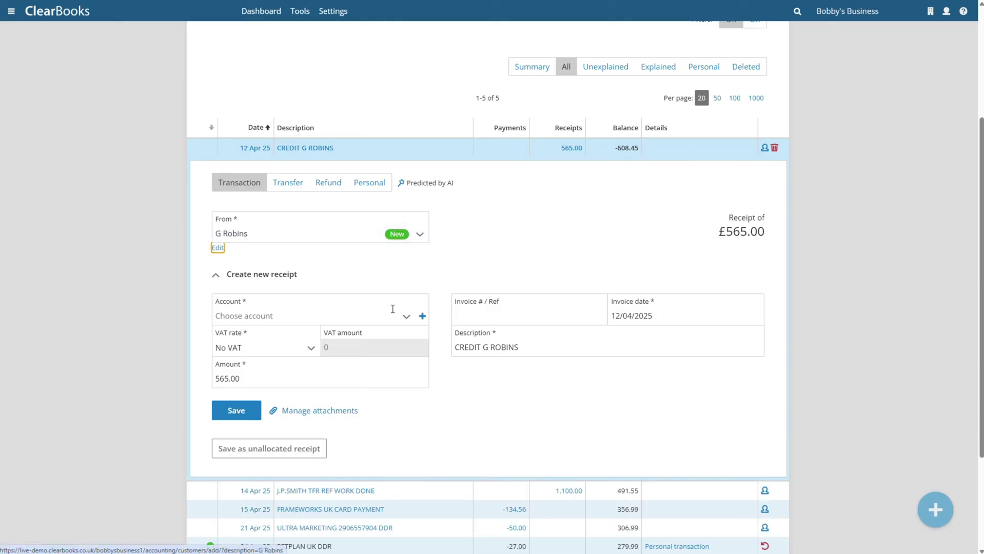
click(393, 309)
click(246, 392)
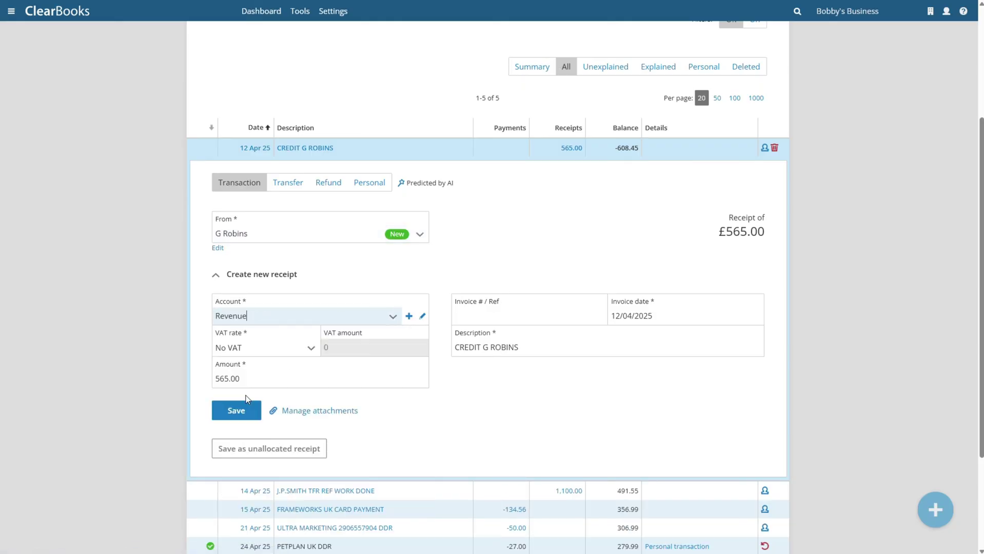
click(237, 414)
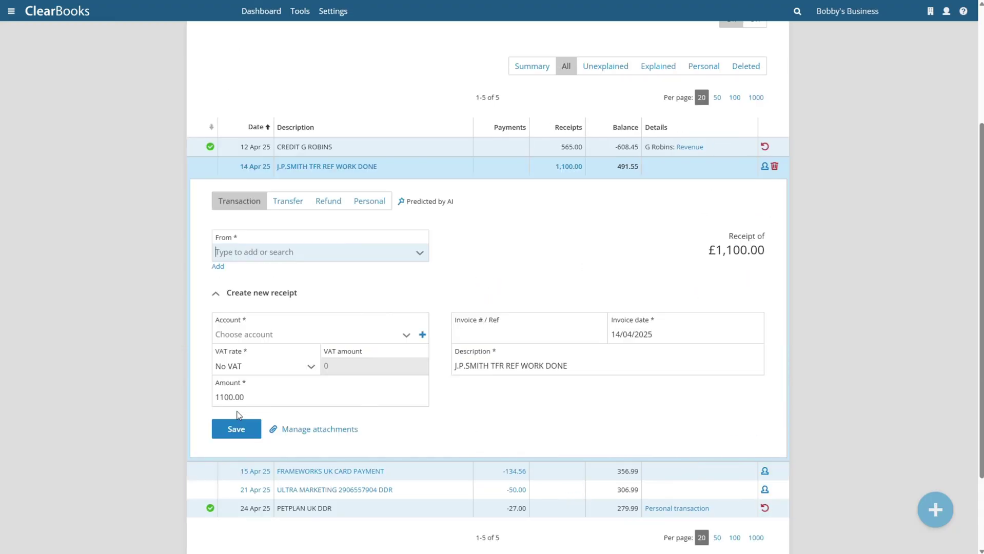
- Explain the £1,100.00 receipt as Revenue from a second new customer
text(J Sm)
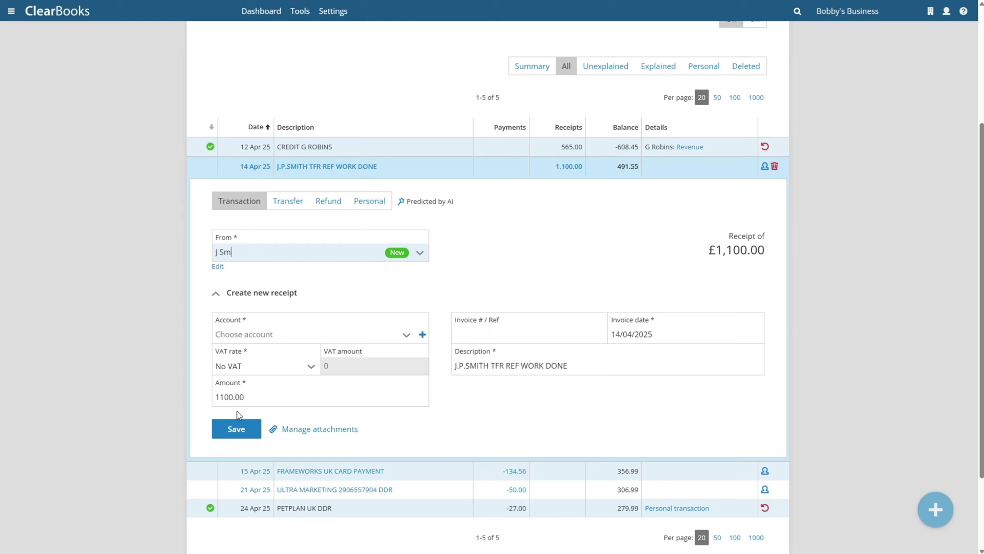
text(ith)
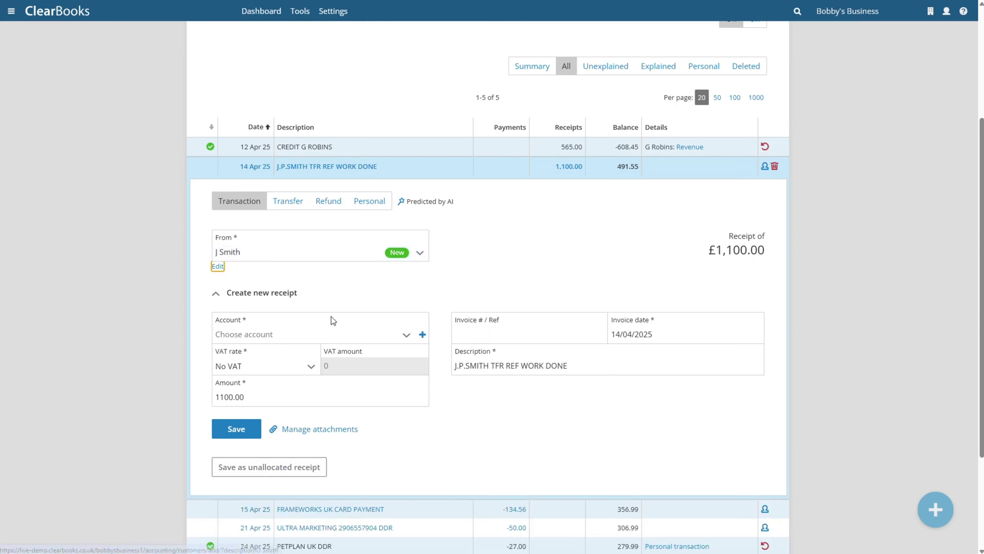
click(265, 334)
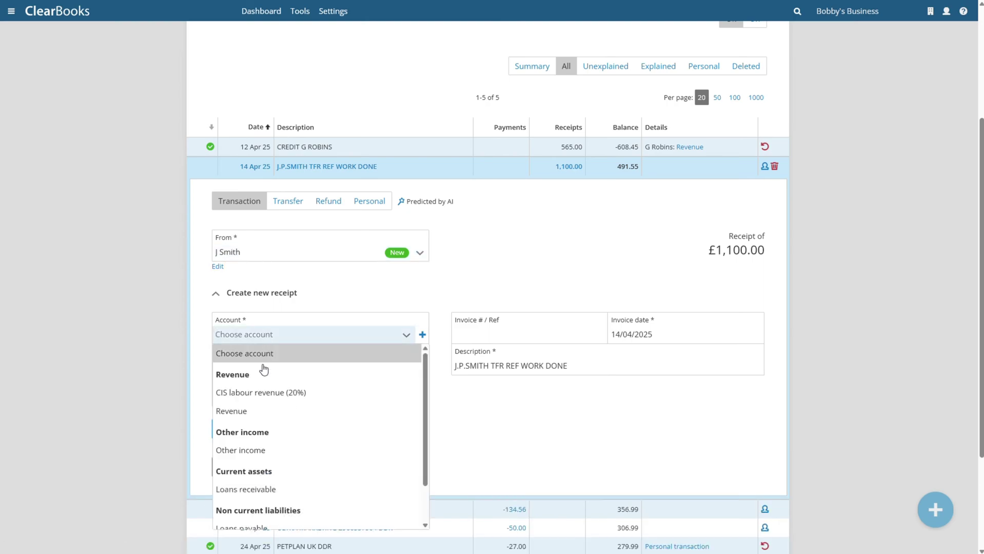
click(257, 411)
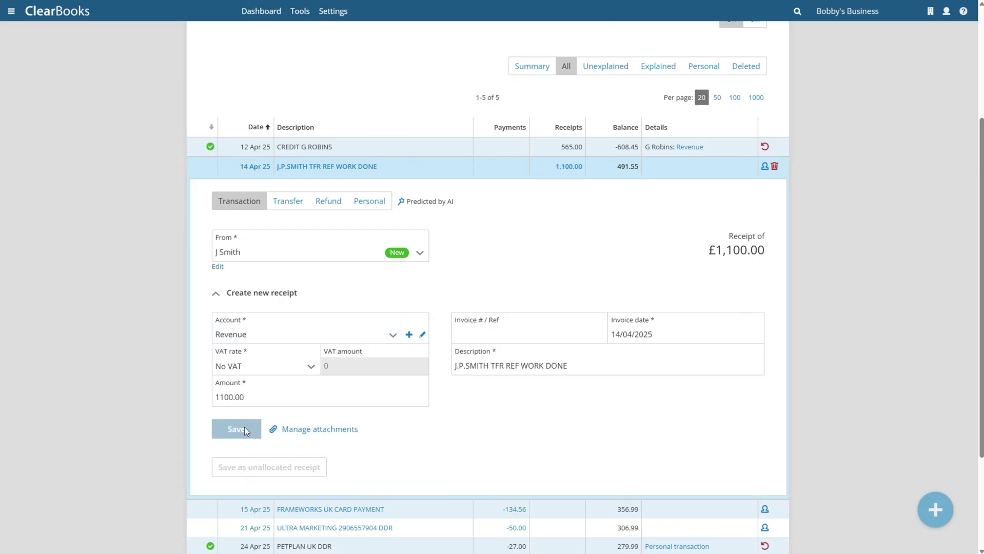
click(245, 428)
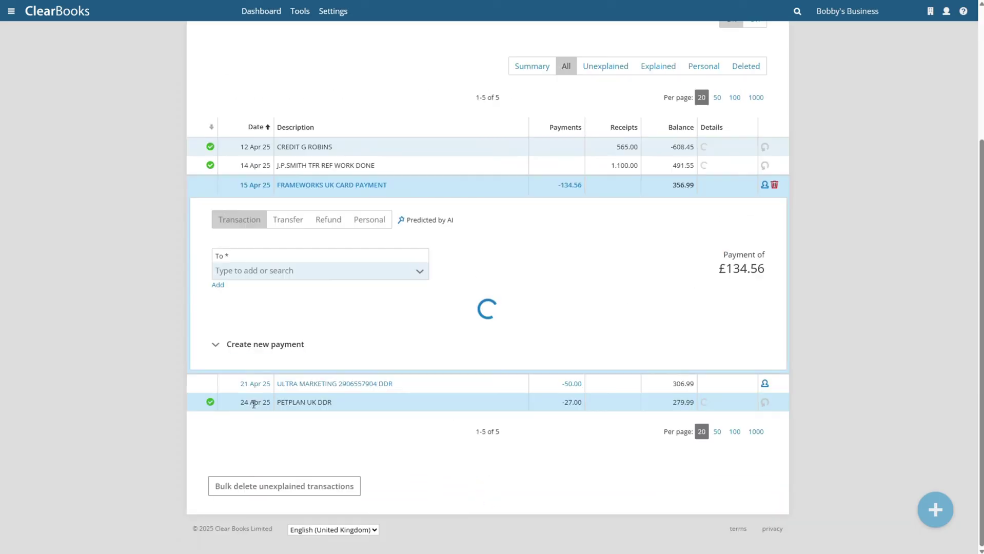
- Save the Frameworks payment under Cost of sales and the Ultra payment under Marketing
text(Frameworks)
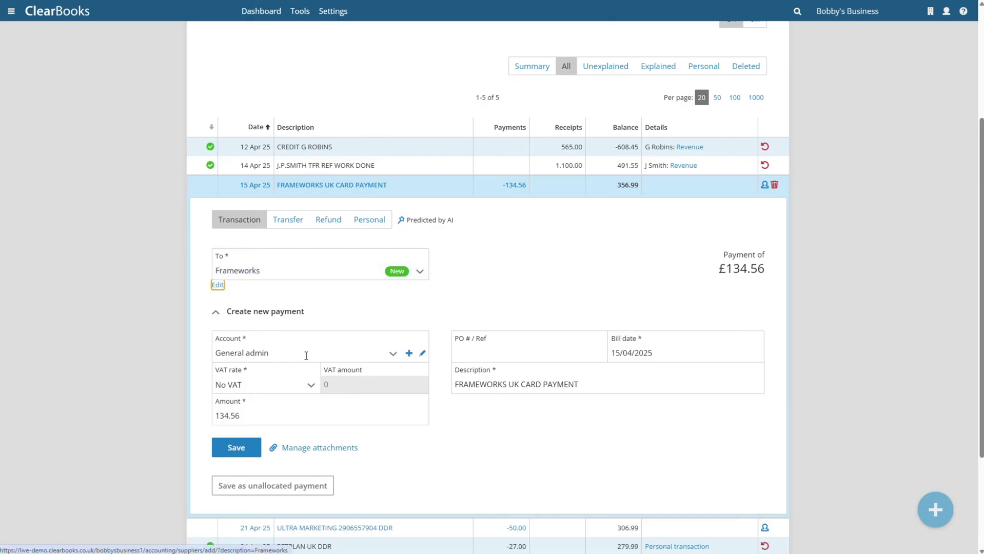
click(393, 354)
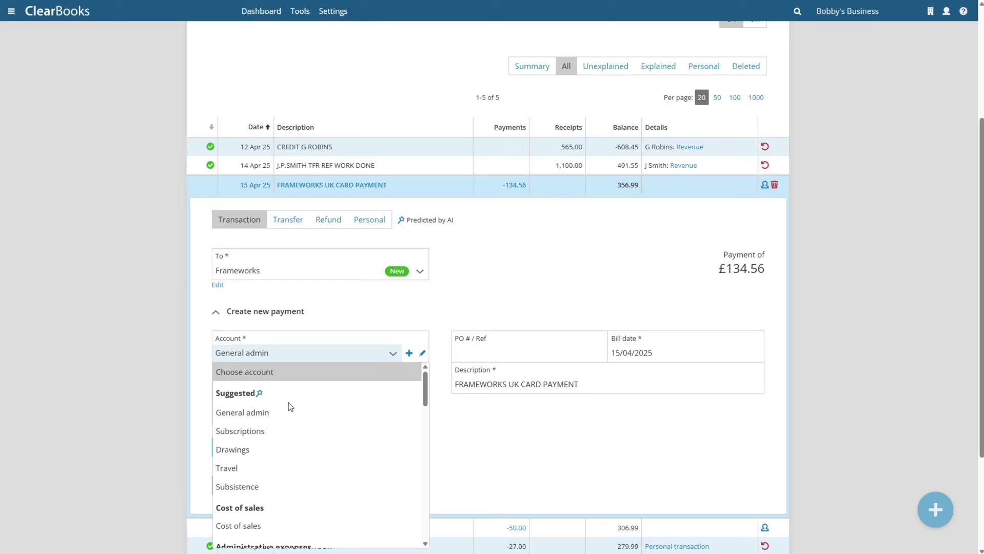
scroll(291, 429, down, 1)
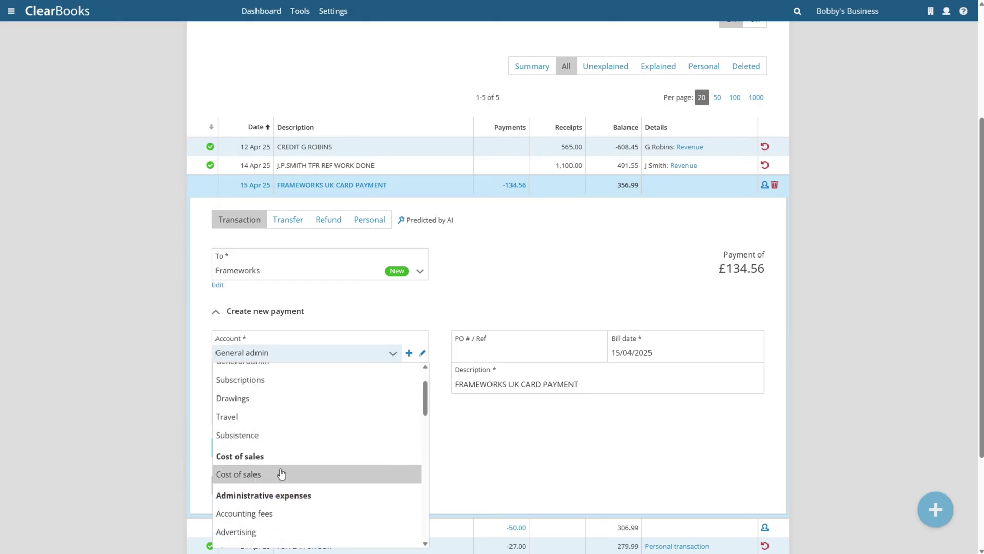
click(252, 475)
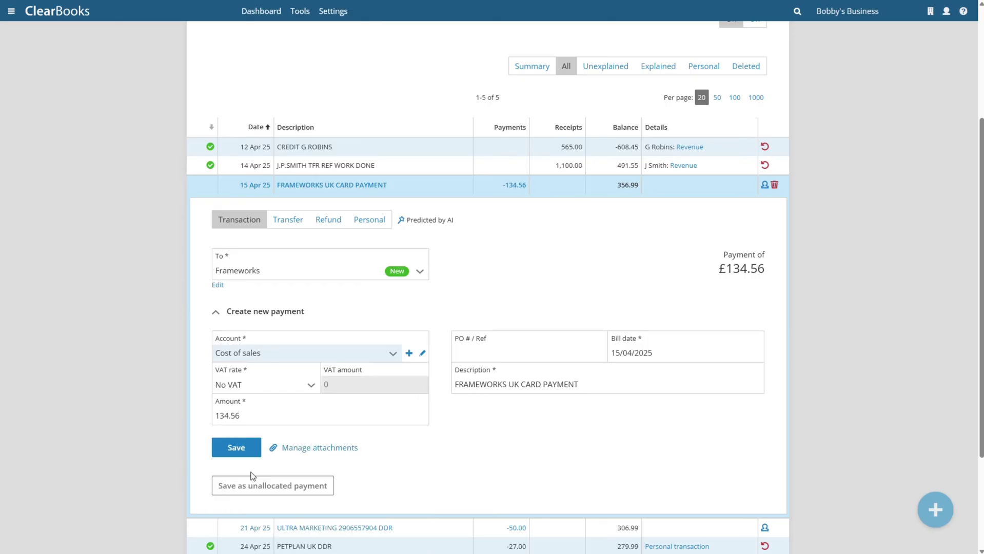
click(242, 447)
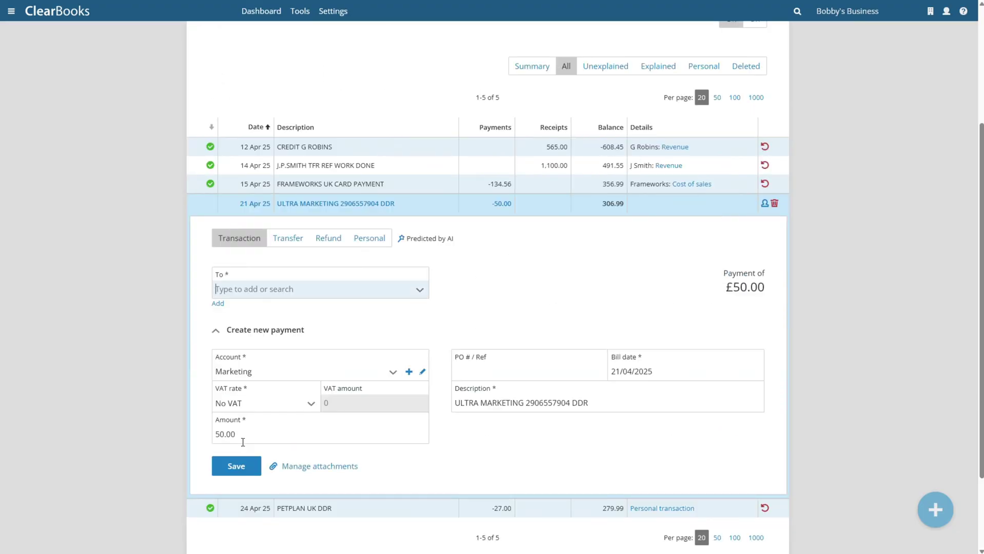
text(Ultra)
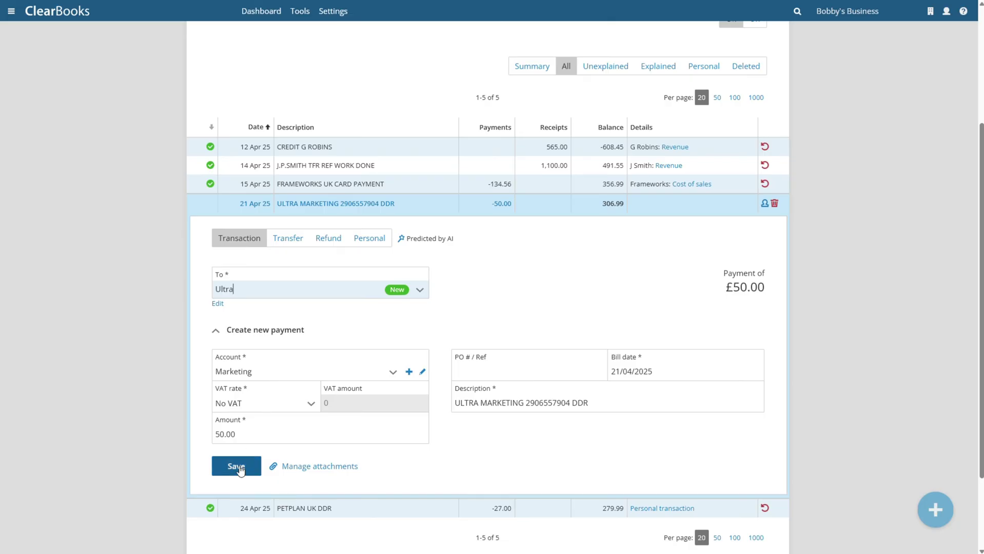
click(237, 466)
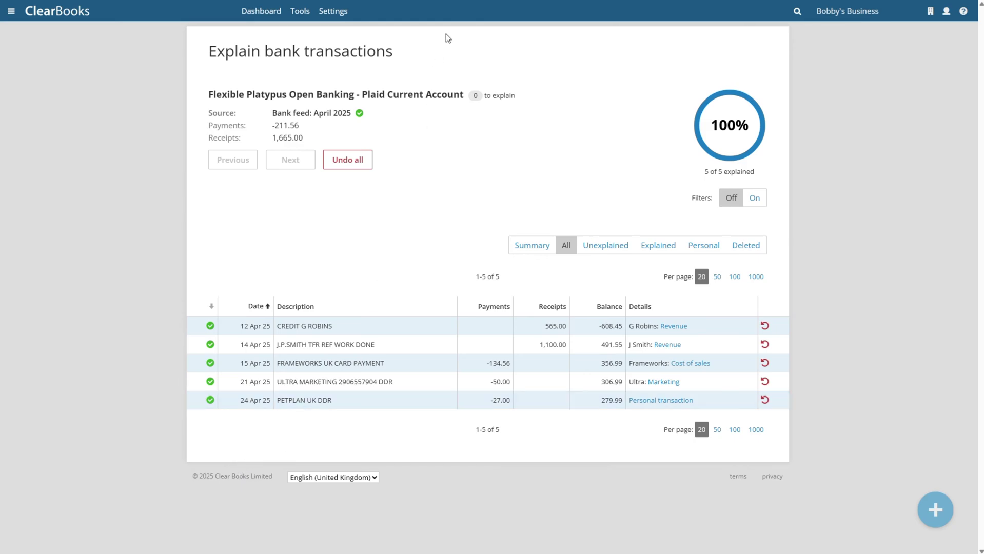
- Open the Plaid Current Account's transactions to explain from the refreshed dashboard
click(266, 12)
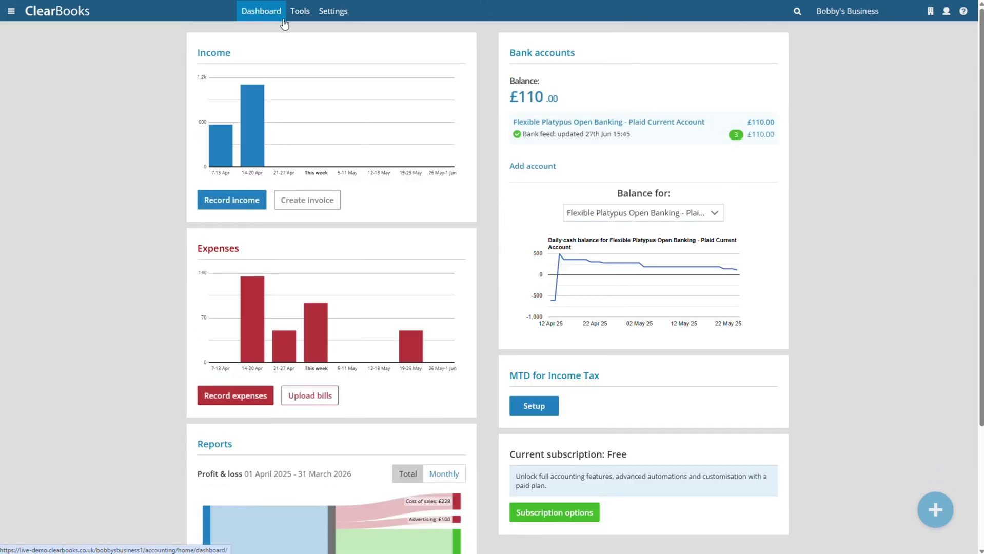
click(300, 12)
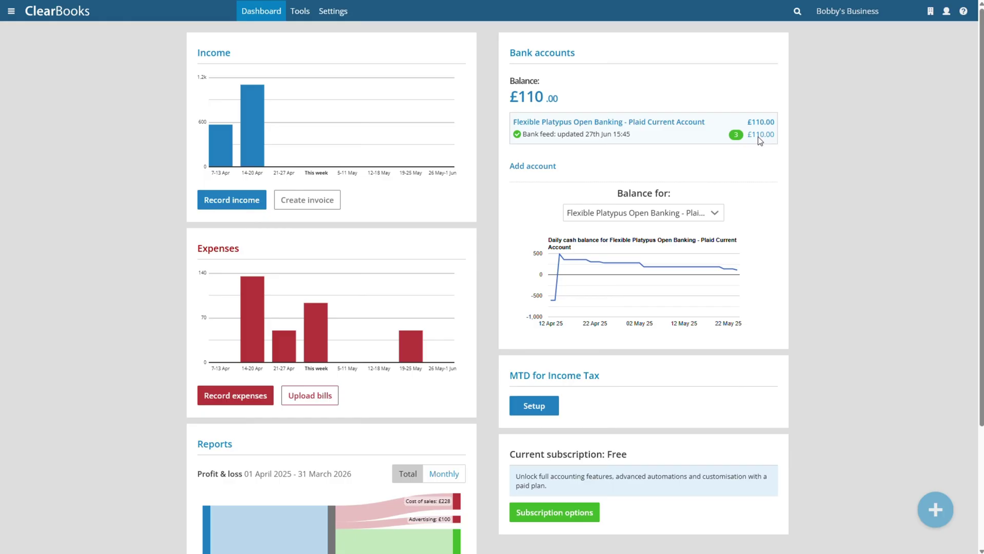
click(758, 136)
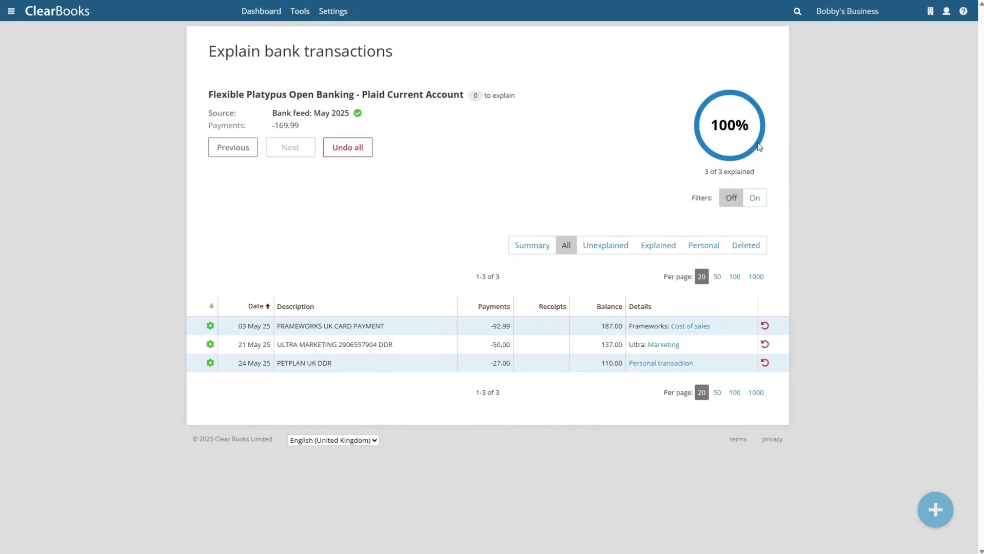
- Re-file the £50.00 Ultra Marketing payment under Advertising, then return to the dashboard
click(765, 344)
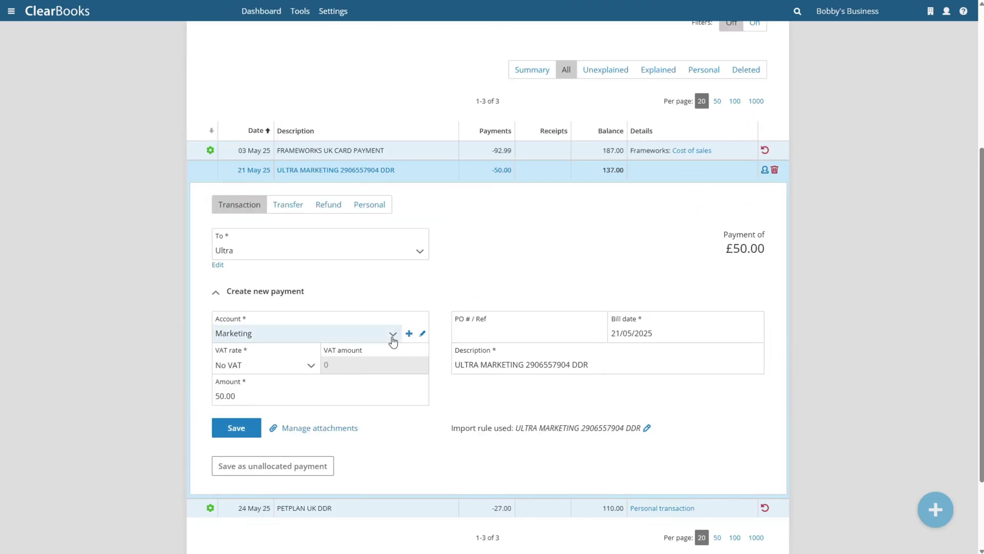
click(392, 334)
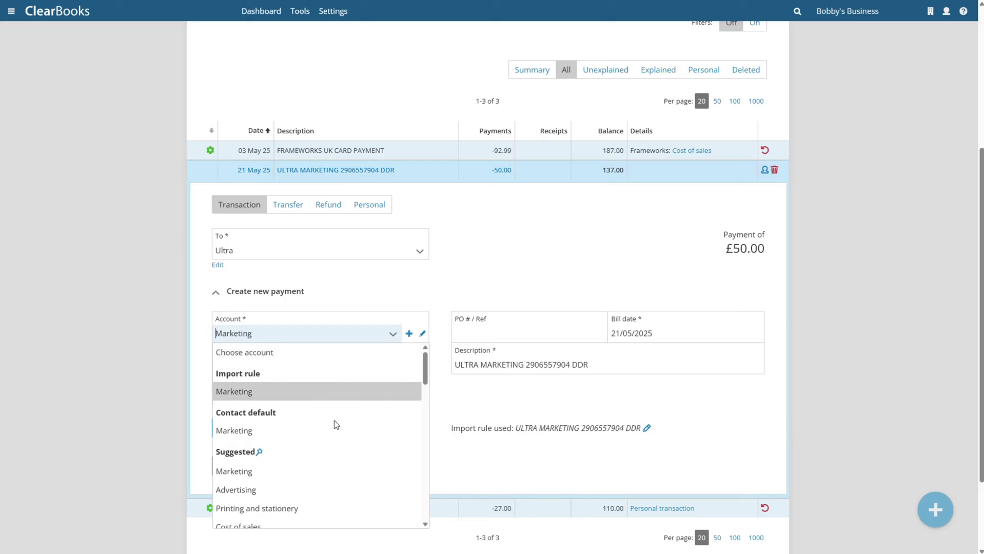
click(306, 490)
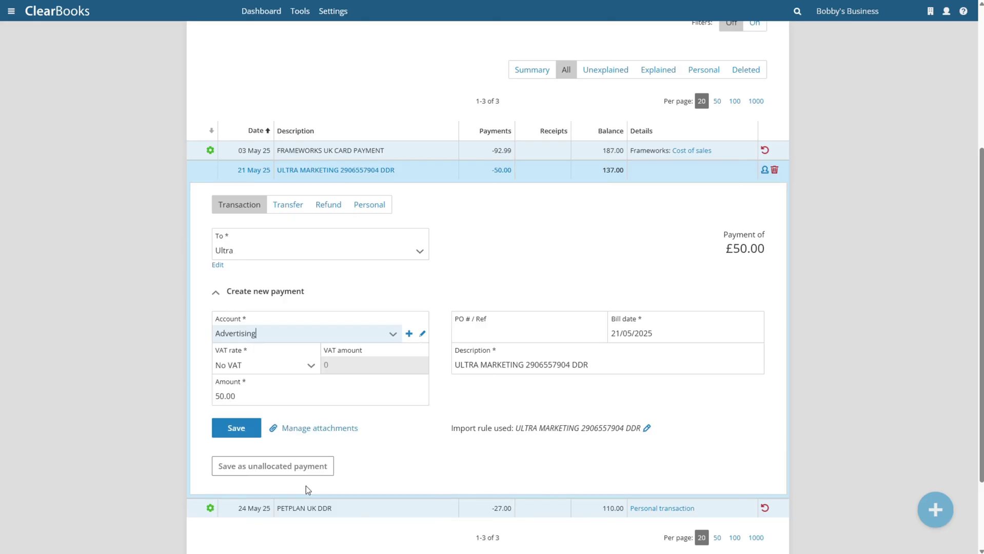
click(244, 435)
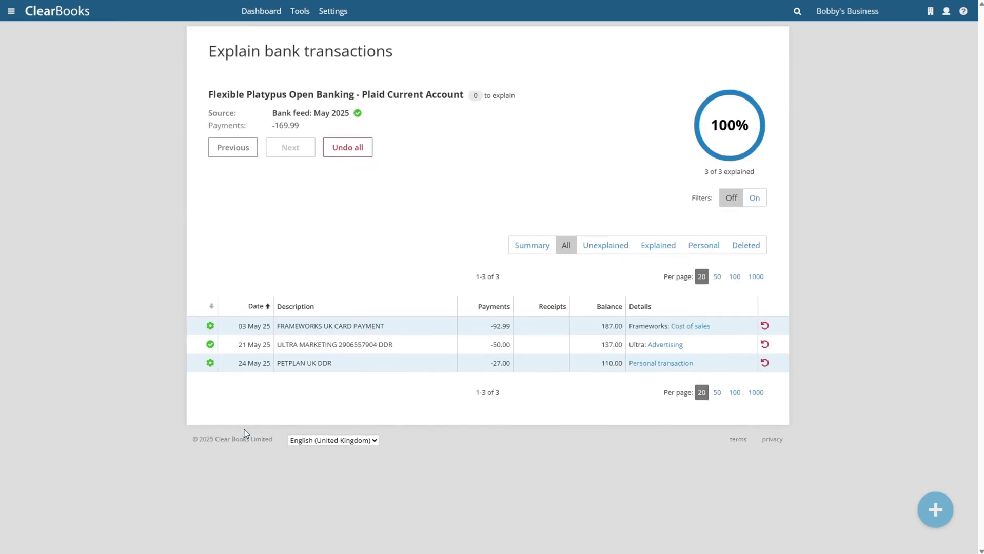
click(249, 17)
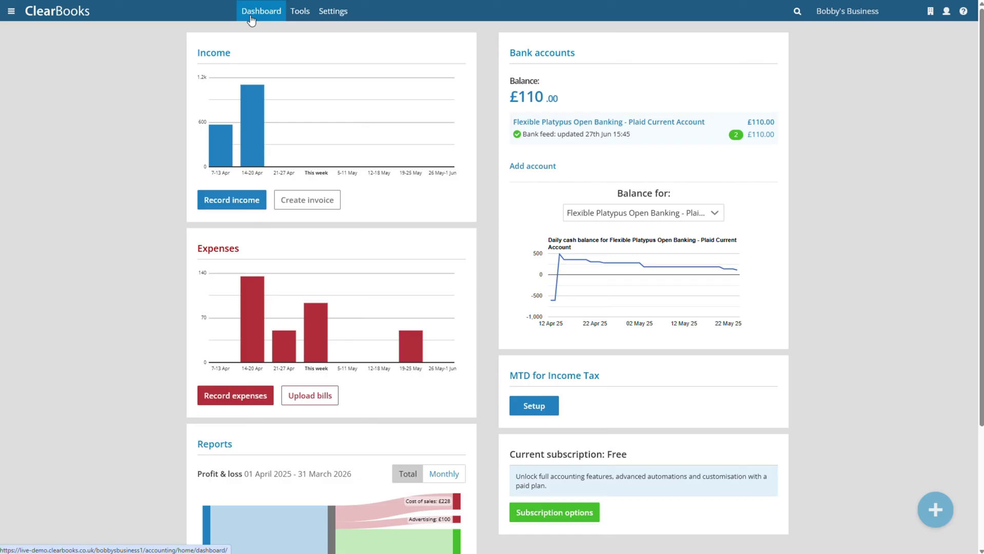
- Add a 55.00 weekly delivery income line for the customer, No VAT, under Revenue
click(244, 201)
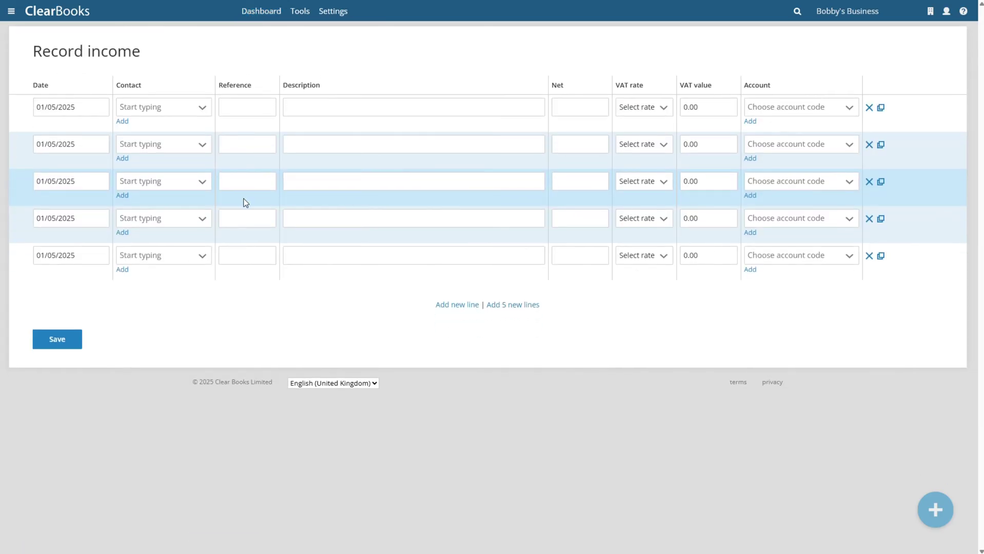
click(195, 114)
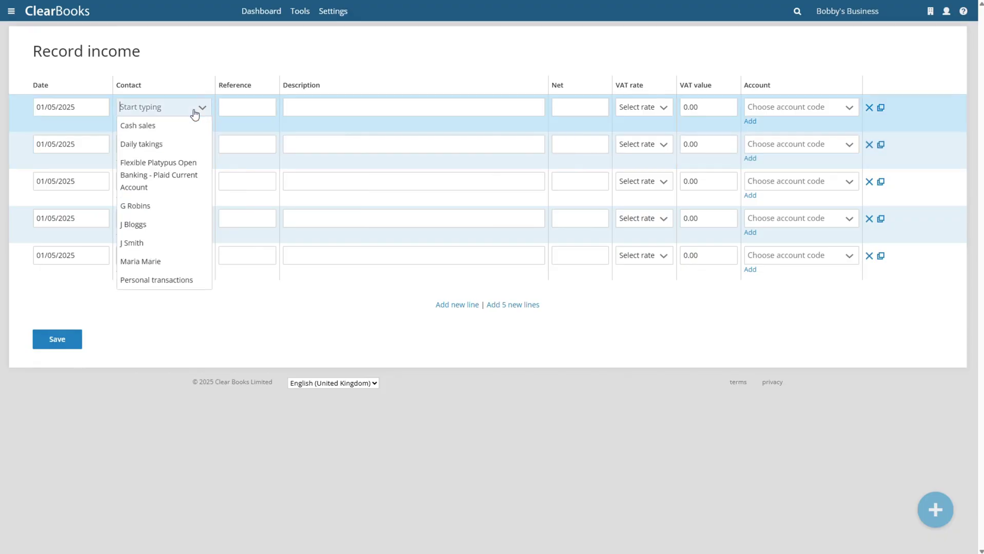
click(178, 258)
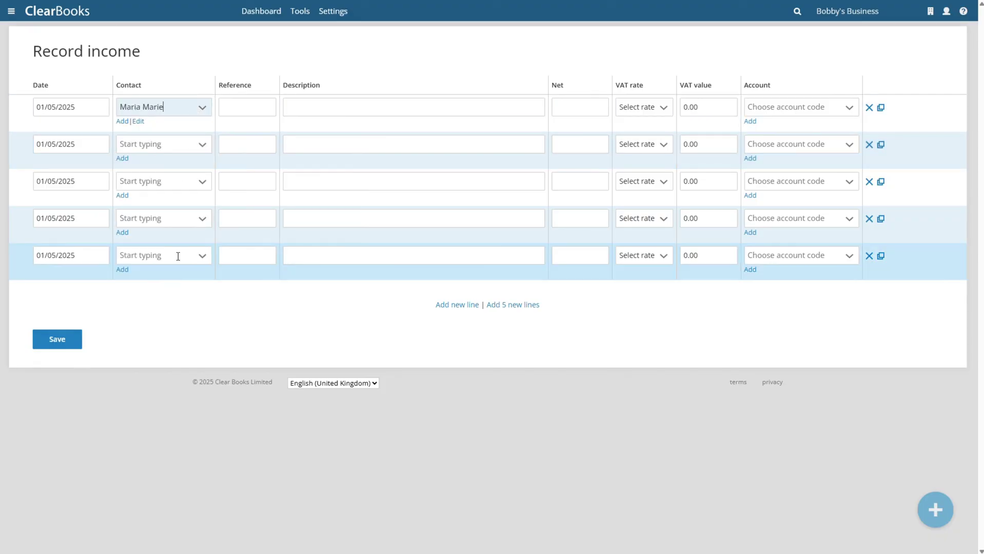
click(298, 105)
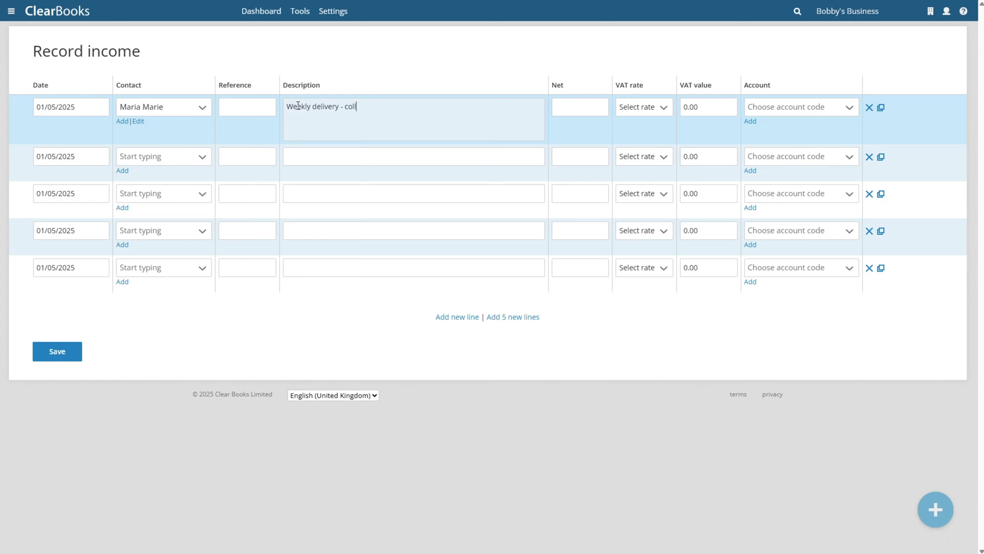
click(571, 108)
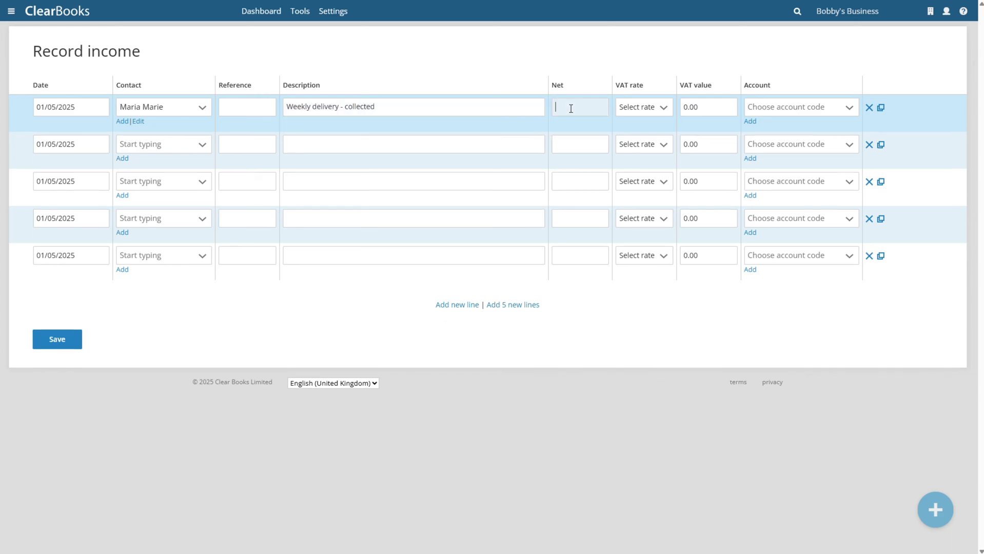
click(659, 107)
click(659, 147)
click(768, 107)
click(764, 183)
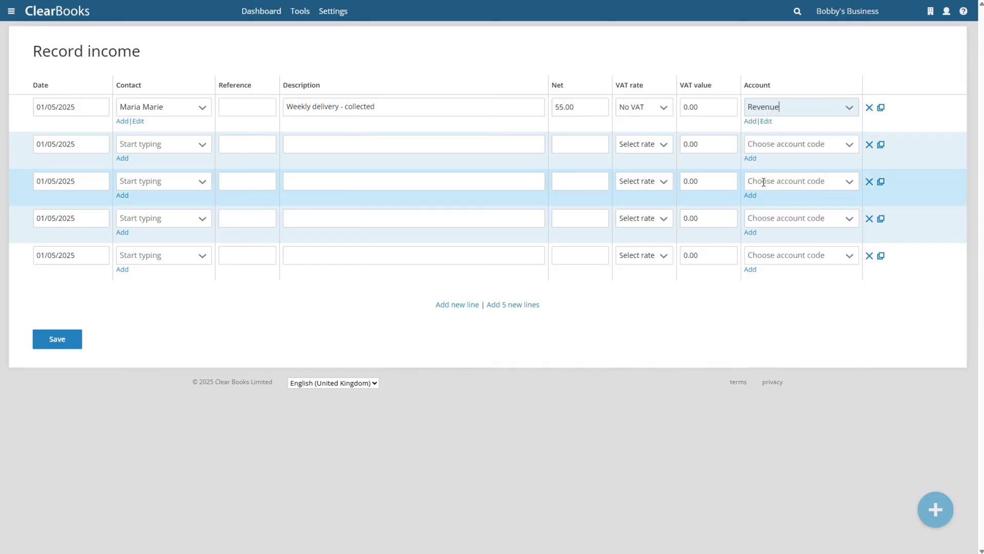
- Add a 2 May Daily takings line 'Retail takings - 2 May', 456.78, No VAT, Revenue, and save
click(87, 144)
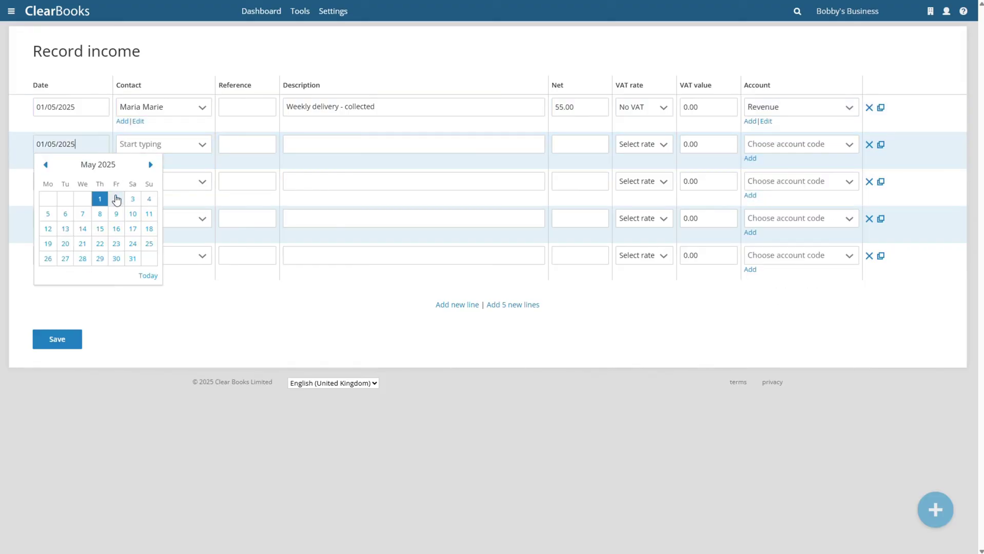
click(116, 199)
click(170, 150)
click(169, 176)
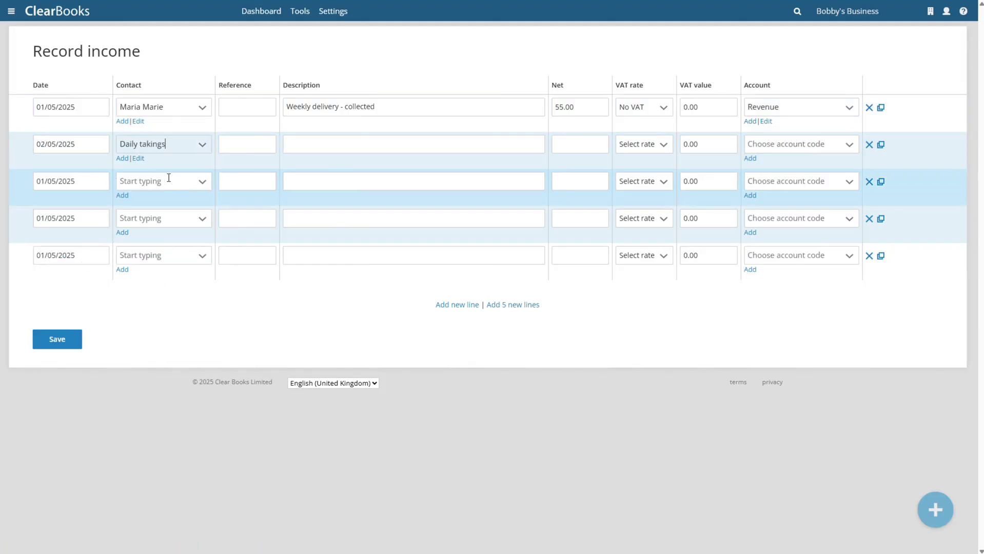
key(Tab)
key(Tab)
text(R)
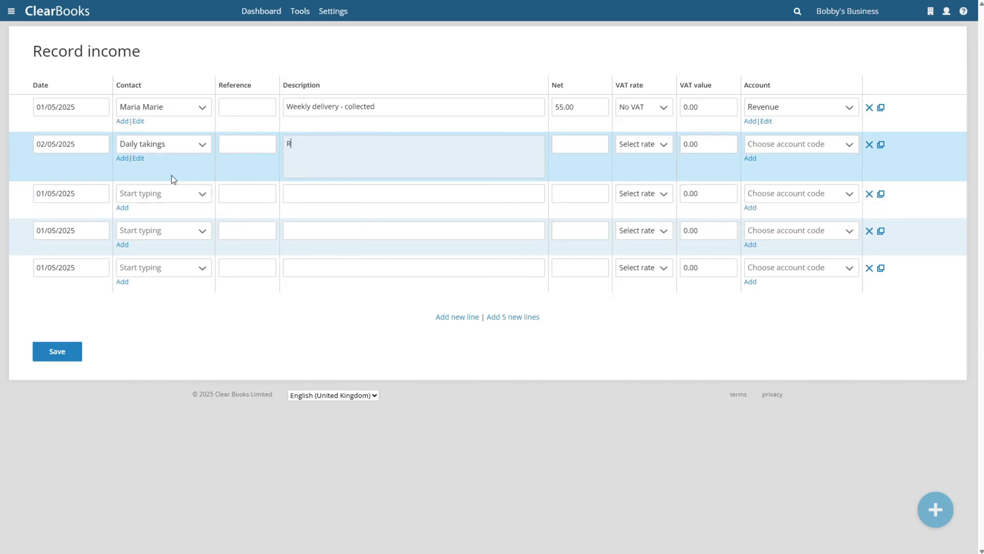
text(etail takings  - 2 May)
click(570, 145)
text(456)
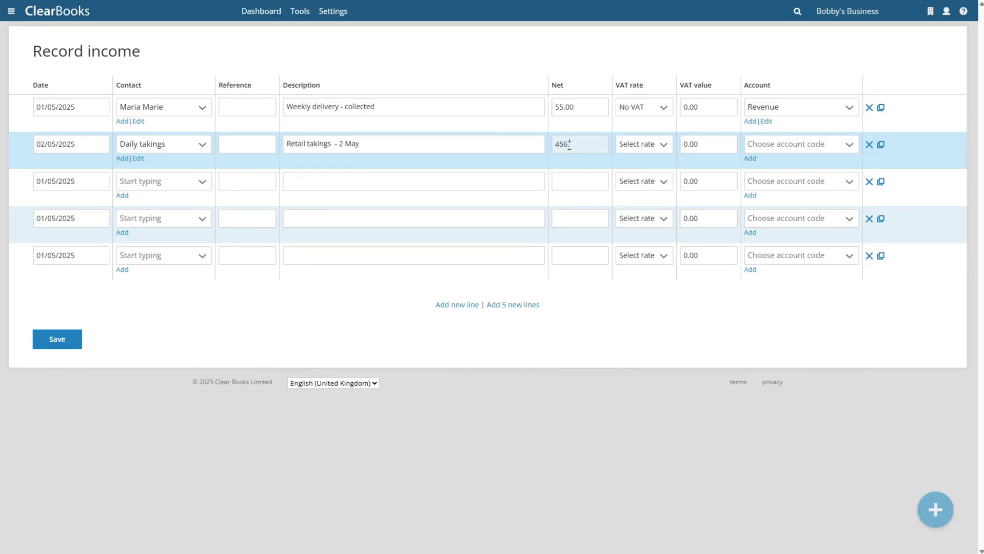
text(.78)
click(638, 144)
click(637, 182)
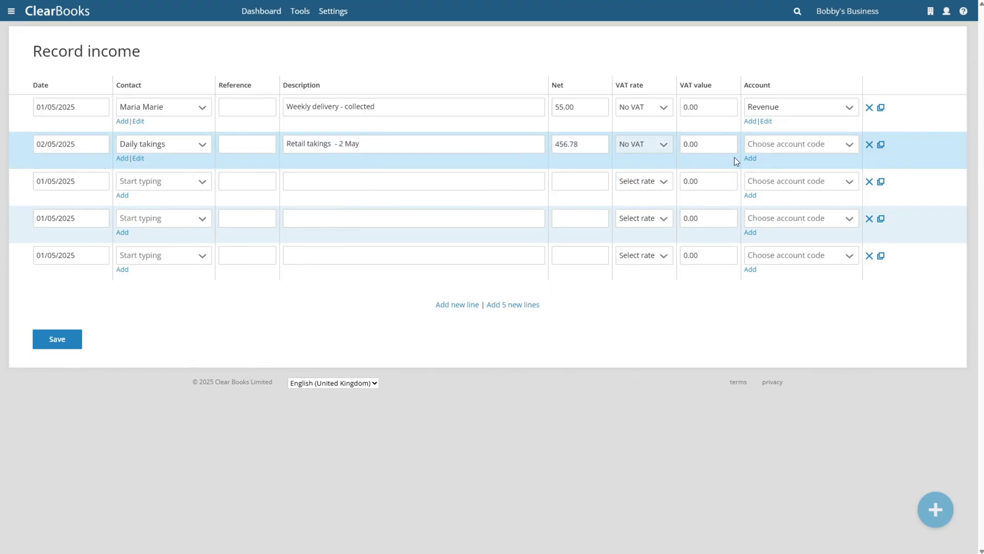
click(795, 150)
click(774, 220)
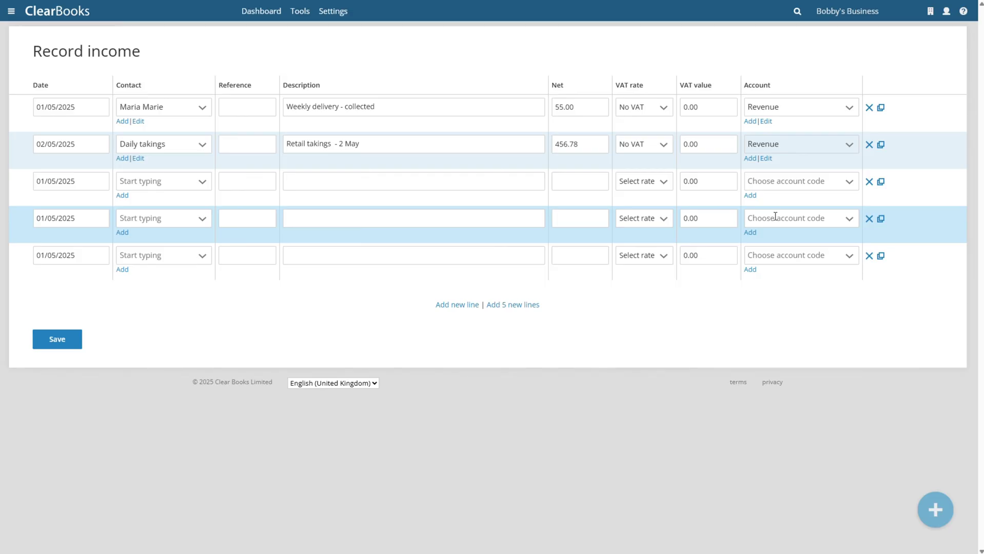
click(59, 340)
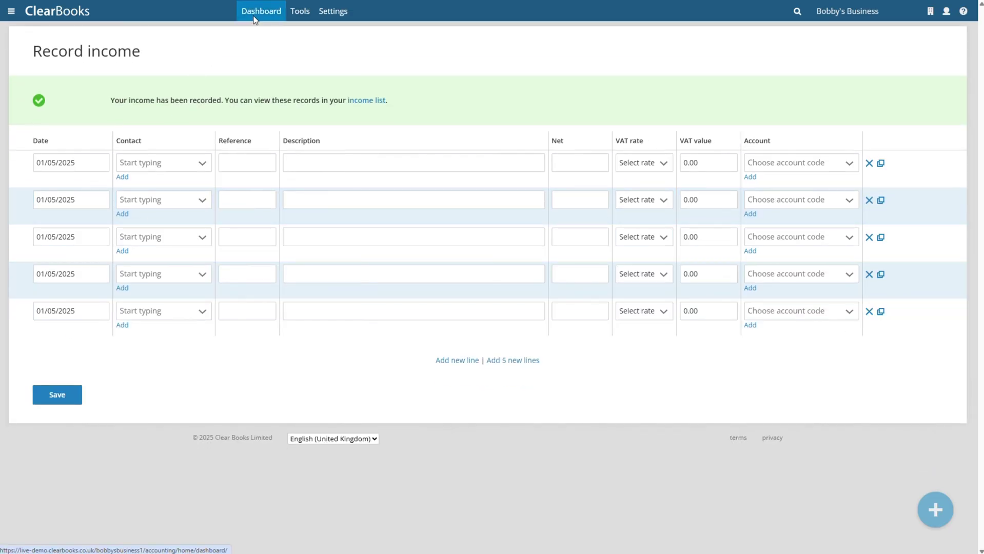
- Record a Gen R All Supplies Ltd expense: ref 244, 'Supplies - invoice 244', 123.45, No VAT, Cost of sales
click(253, 17)
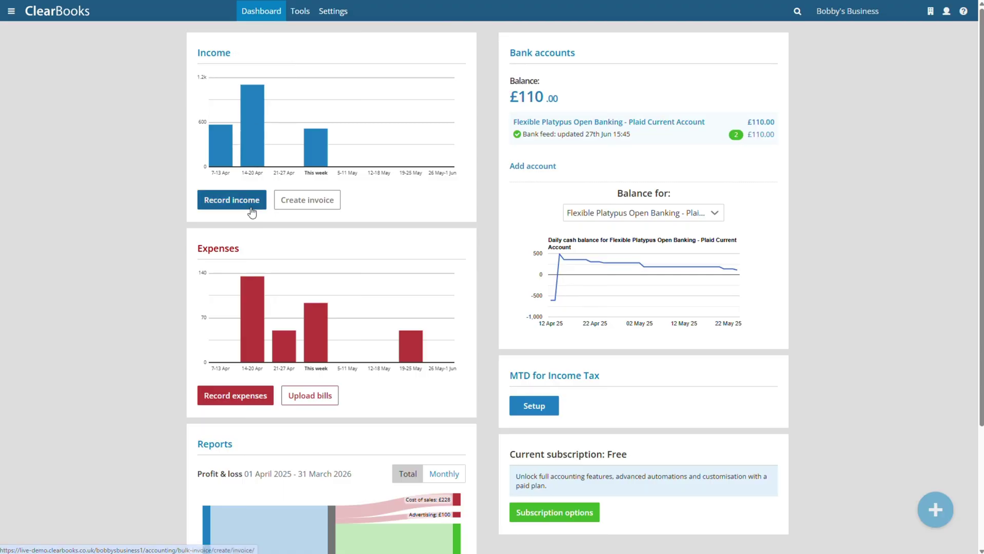
click(252, 398)
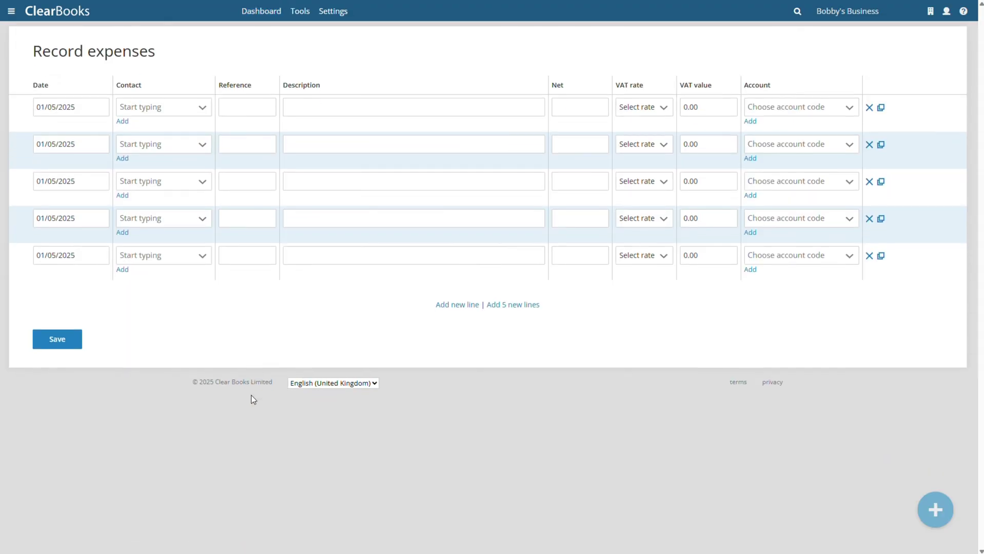
click(201, 110)
click(177, 207)
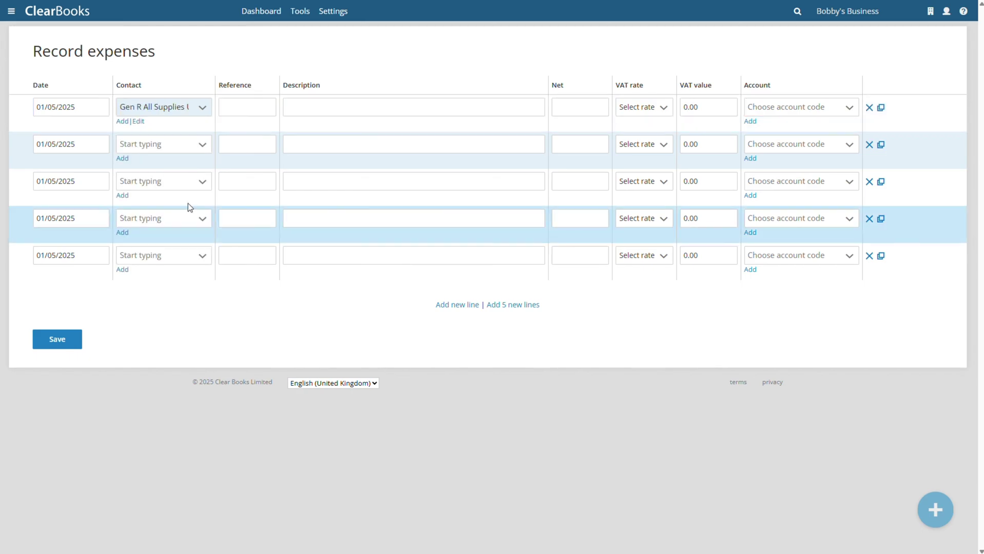
click(243, 107)
text(244)
key(Tab)
text(Supplie)
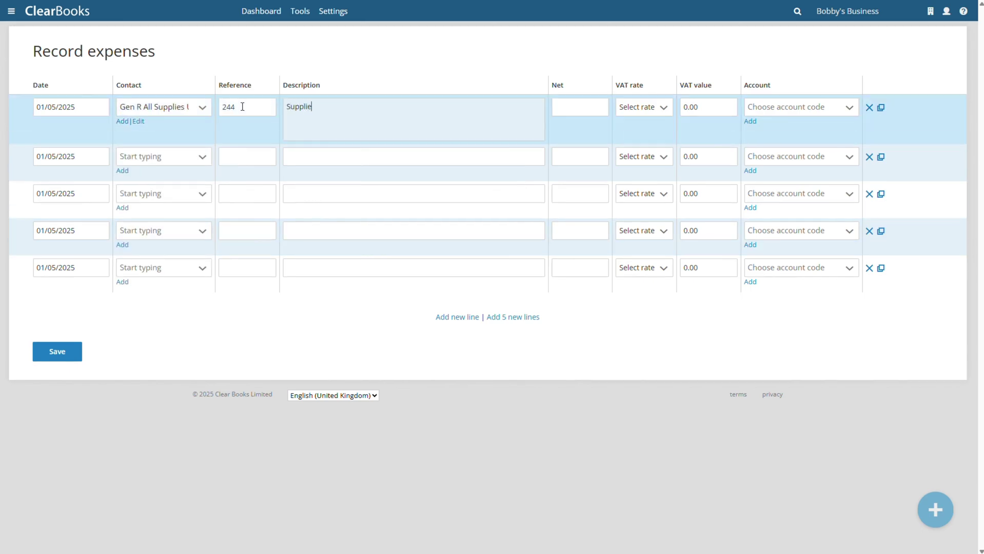
text(s - invoice 244)
click(567, 105)
text(123.45)
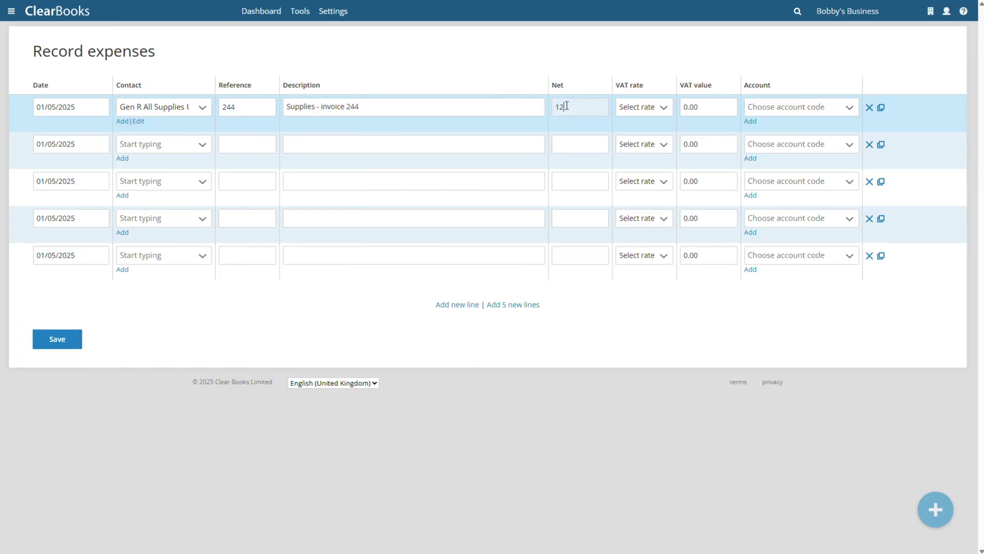
click(642, 106)
click(644, 141)
click(769, 107)
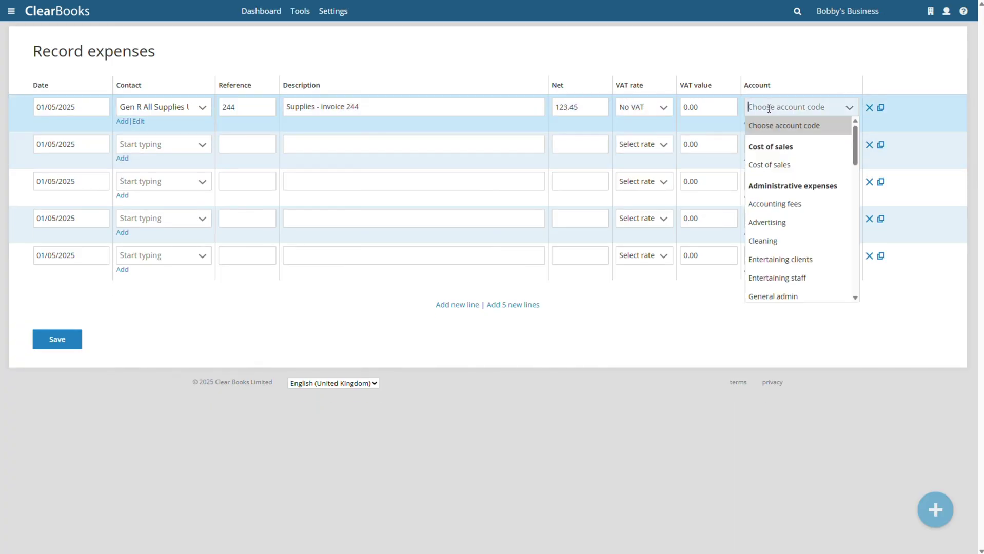
click(768, 165)
- Date a second expense 7 May 2025 and create new supplier Pristine Clean for it
click(70, 144)
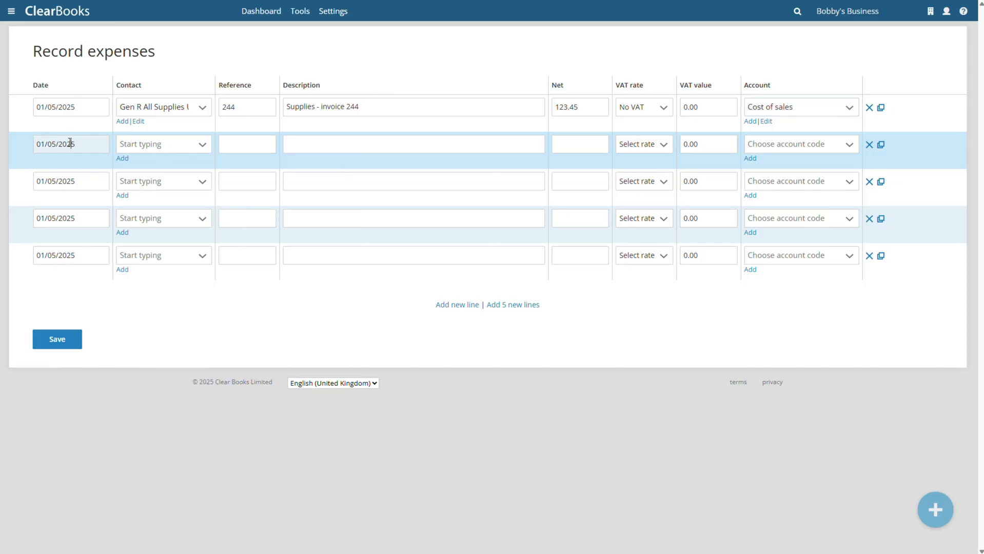
click(78, 216)
click(122, 158)
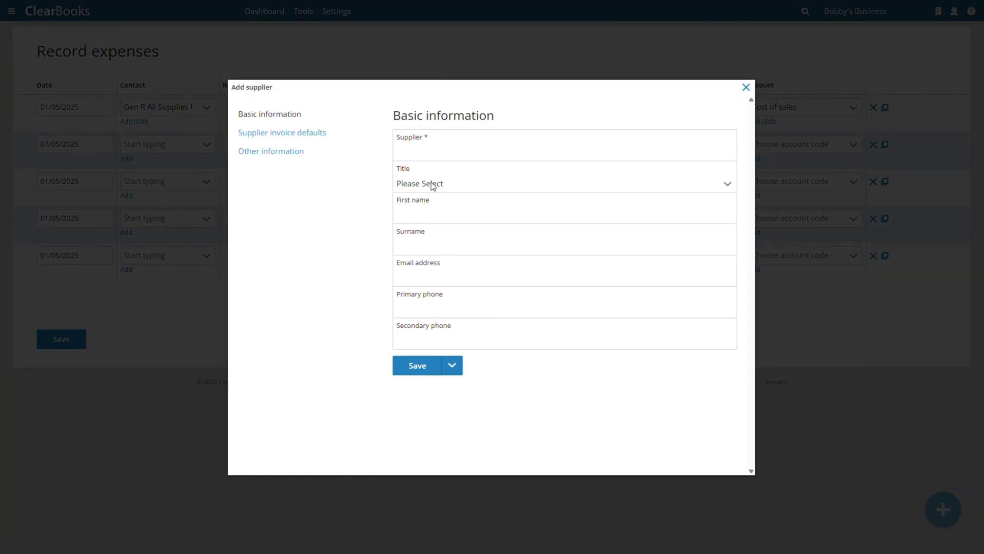
click(434, 154)
text(Pristine Clean)
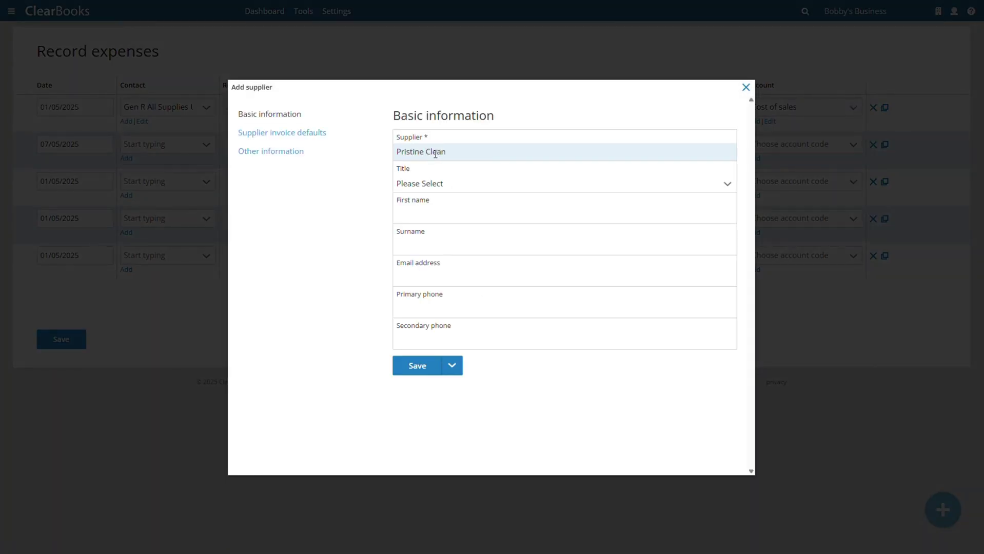
click(418, 363)
- Describe it as 'Thursday cleaning', 50.00, No VAT, under Cleaning, and save both expenses
click(292, 139)
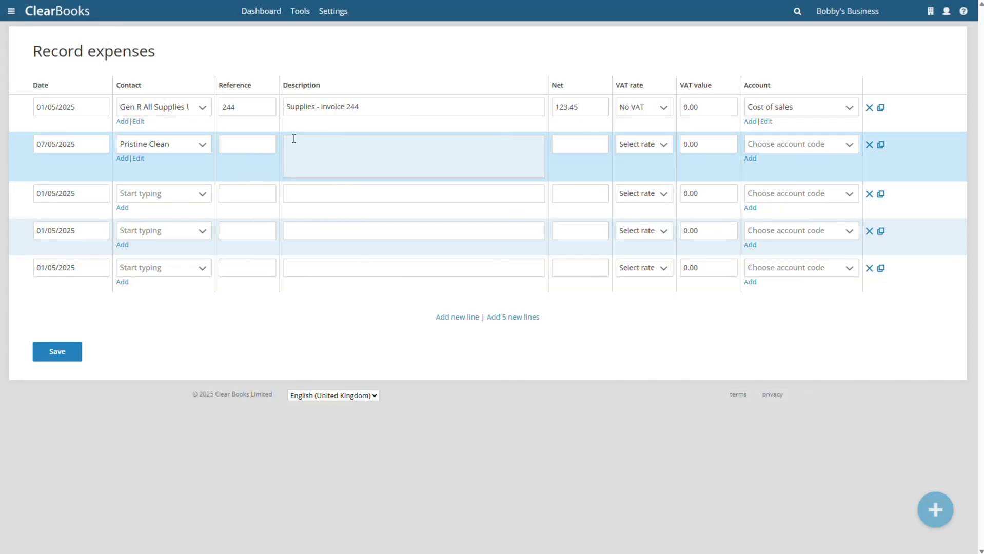
text(Thursday cleaning)
click(586, 149)
text(50)
click(641, 144)
click(644, 182)
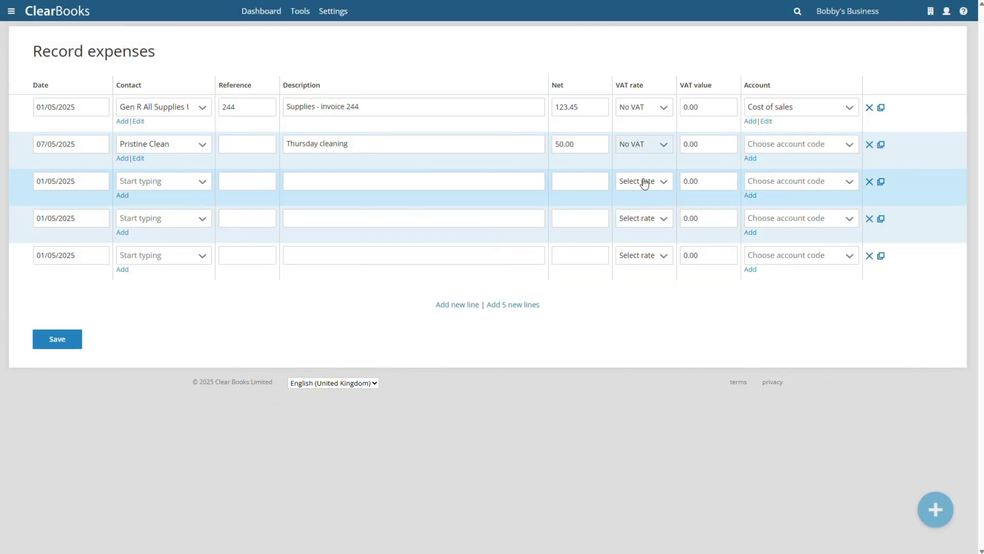
click(767, 144)
click(764, 278)
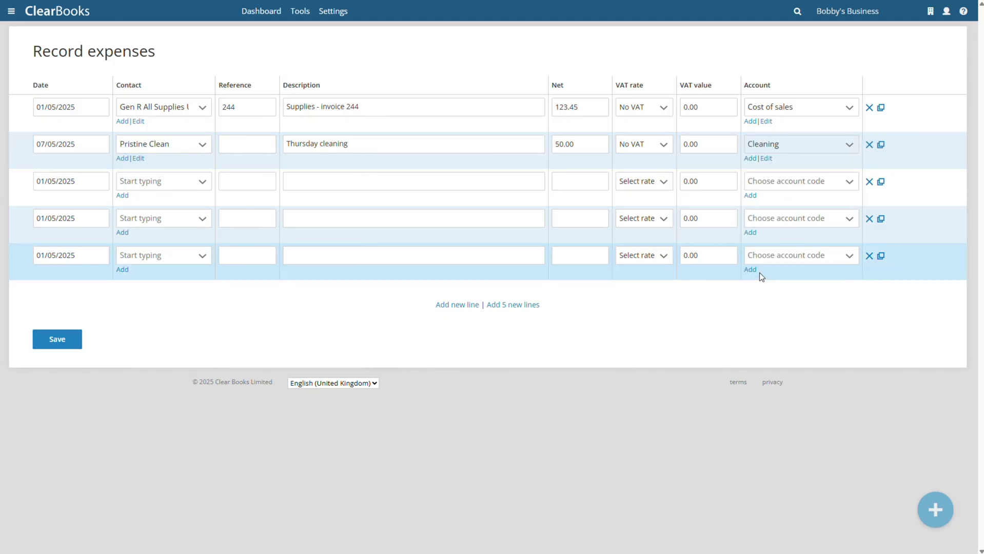
click(57, 339)
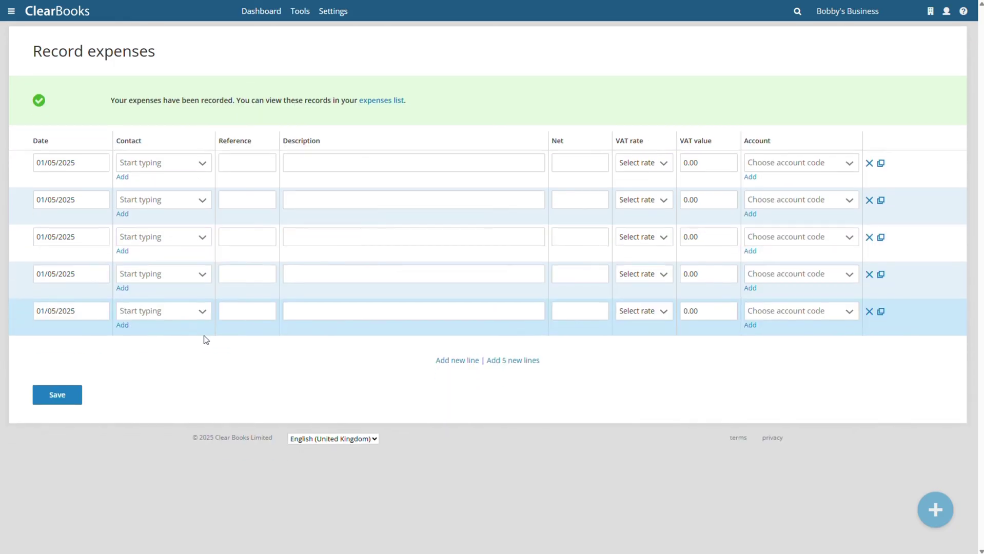
click(258, 15)
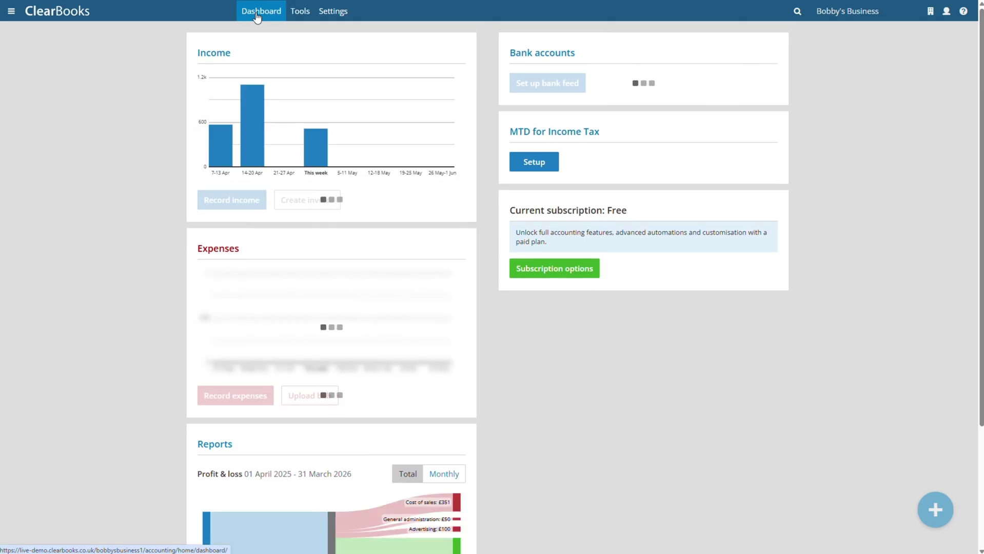
scroll(245, 106, down, 3)
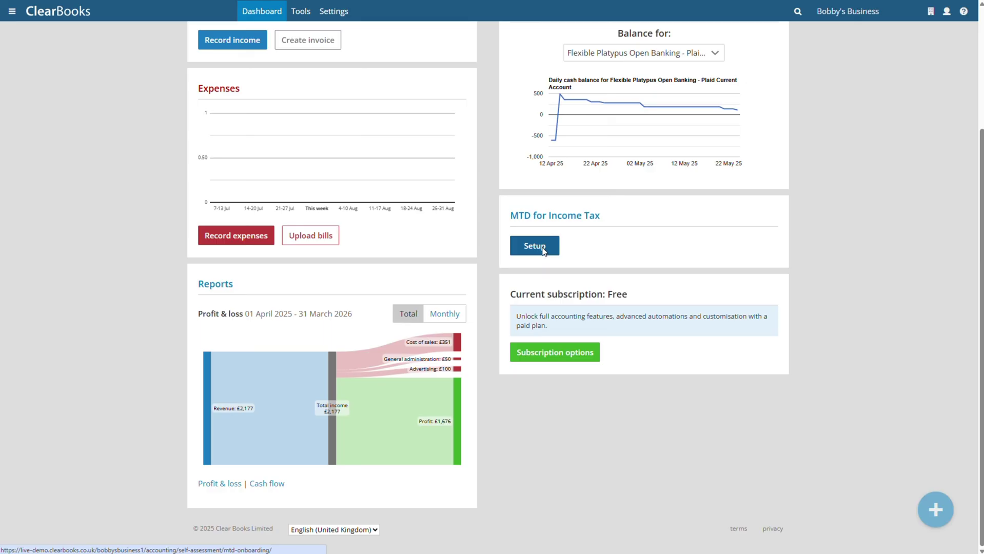
- Complete MTD for Income Tax setup steps with the national insurance number and proceed to HMRC authorisation
click(534, 246)
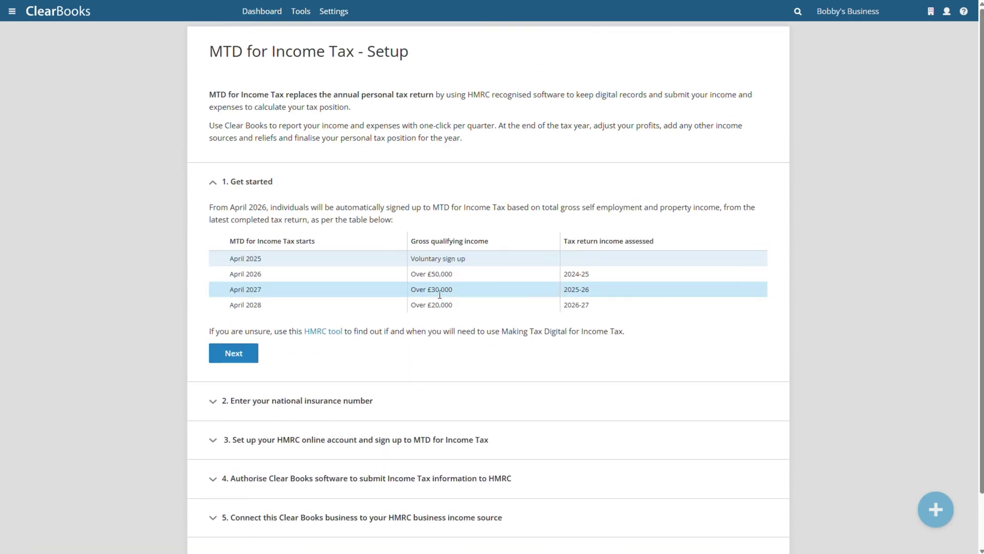
click(246, 358)
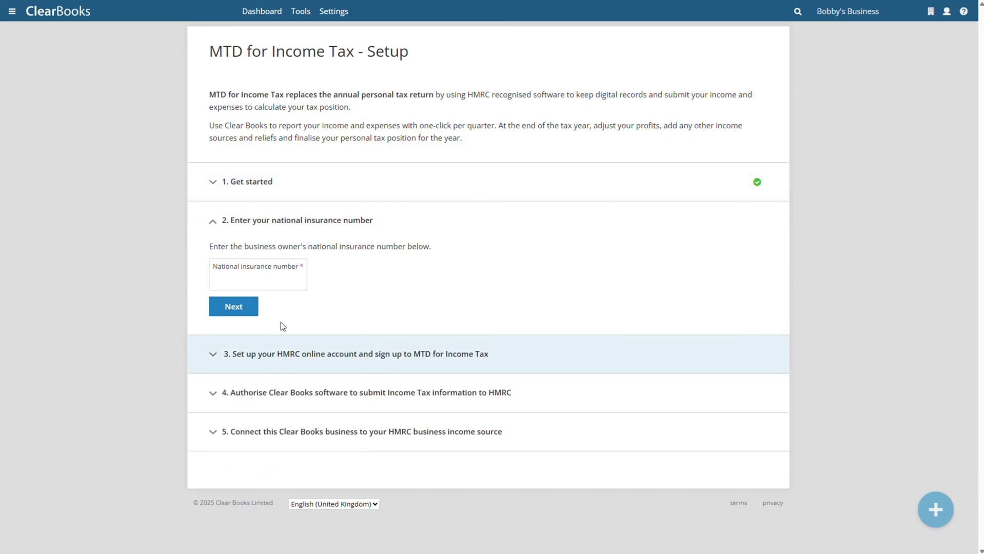
click(287, 279)
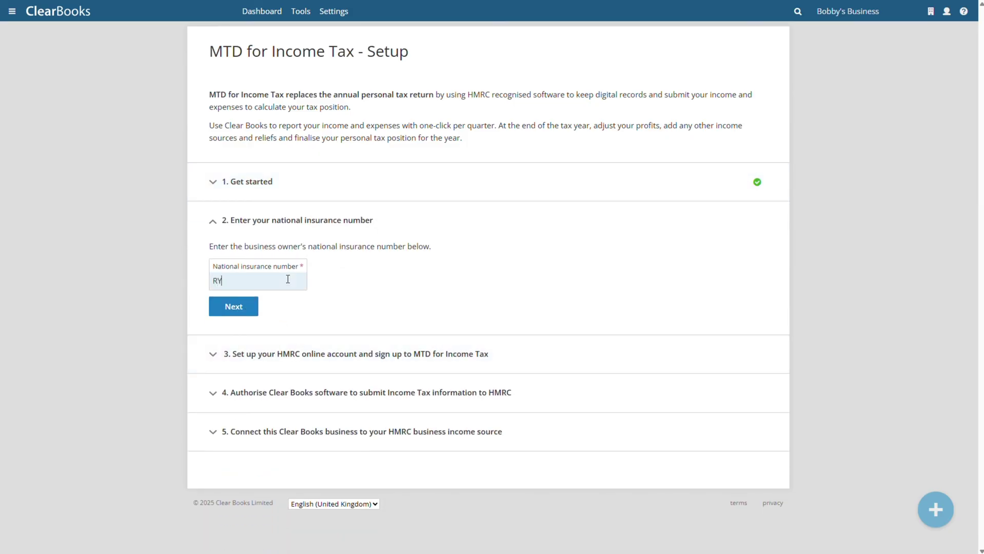
click(249, 307)
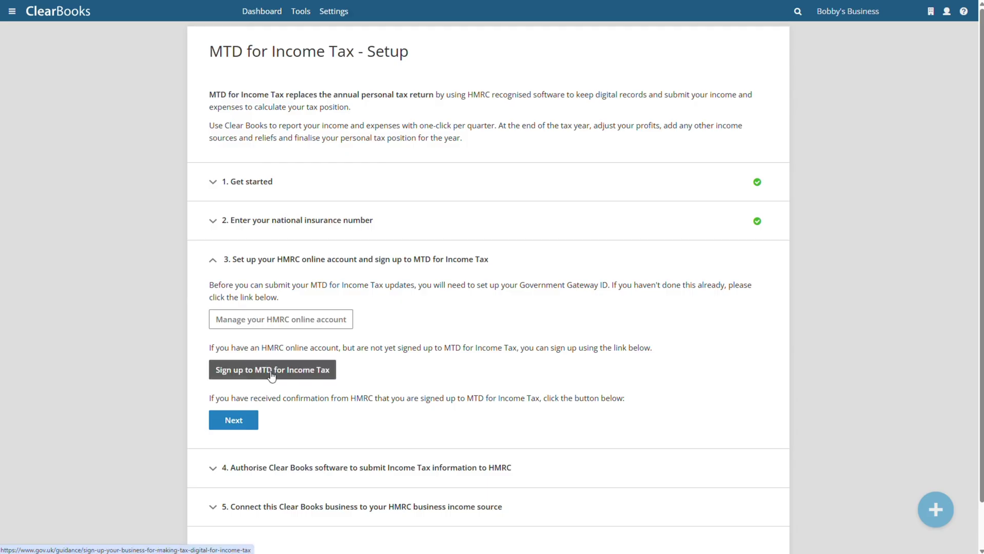
click(249, 413)
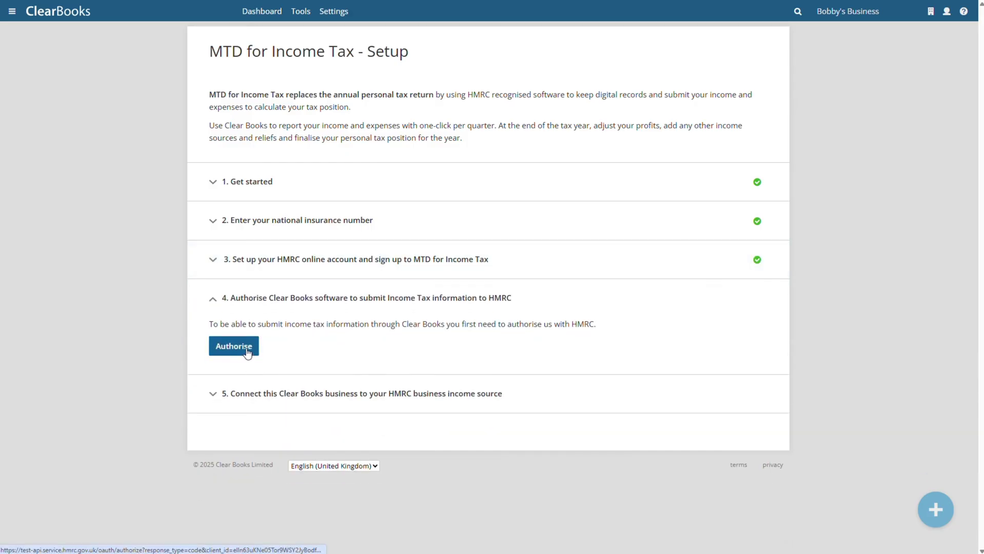
click(246, 352)
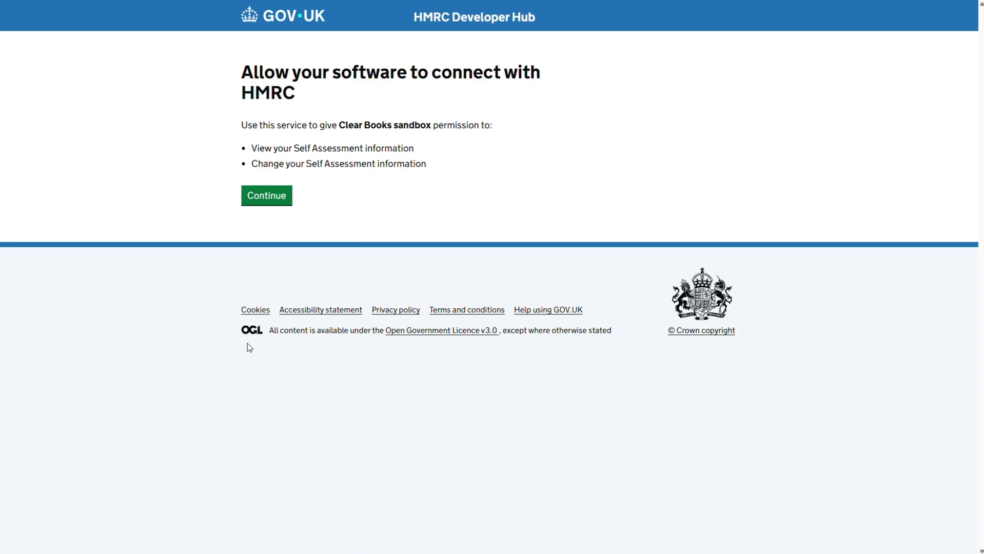
- Sign in to HMRC with the pasted test user ID and password, and grant Self Assessment access
click(275, 201)
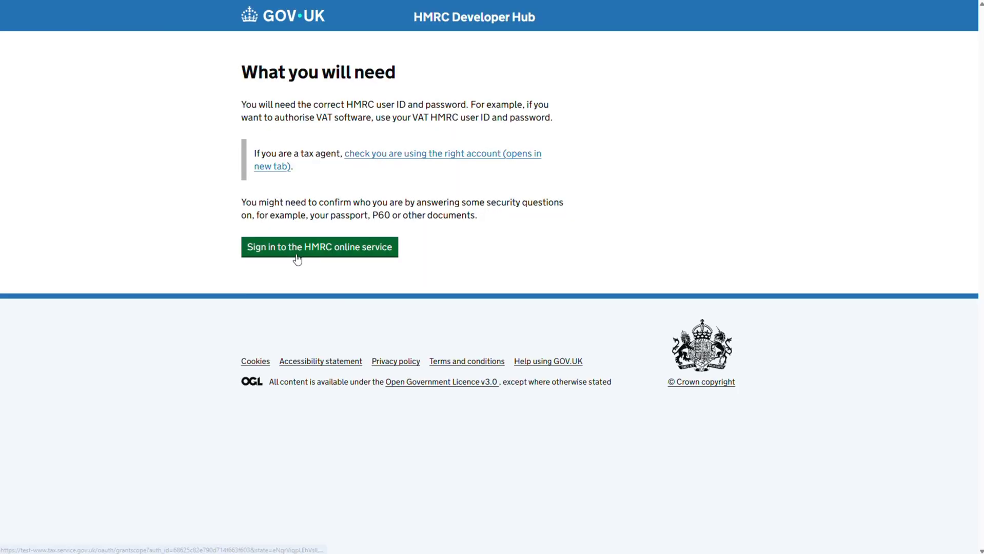
click(298, 258)
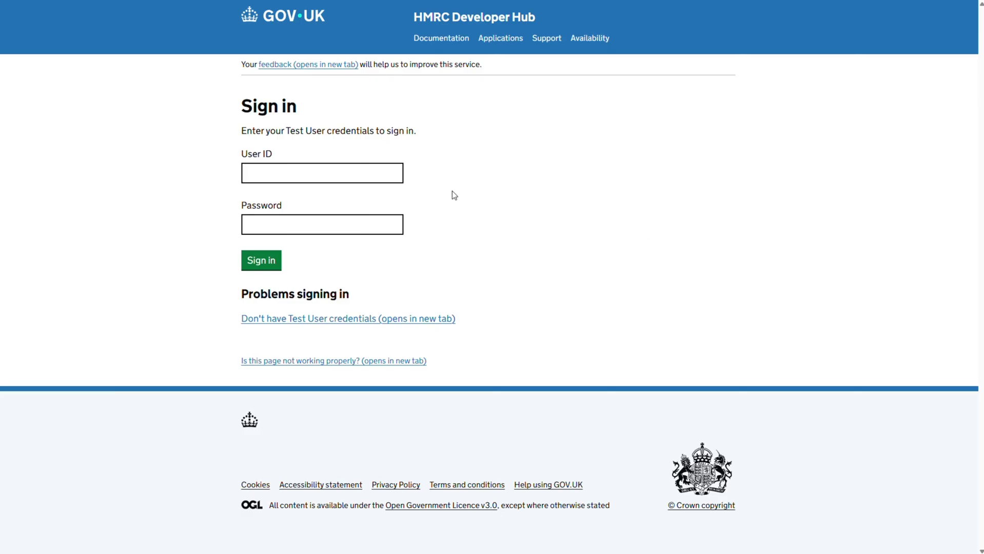
click(340, 175)
key(ctrl+v)
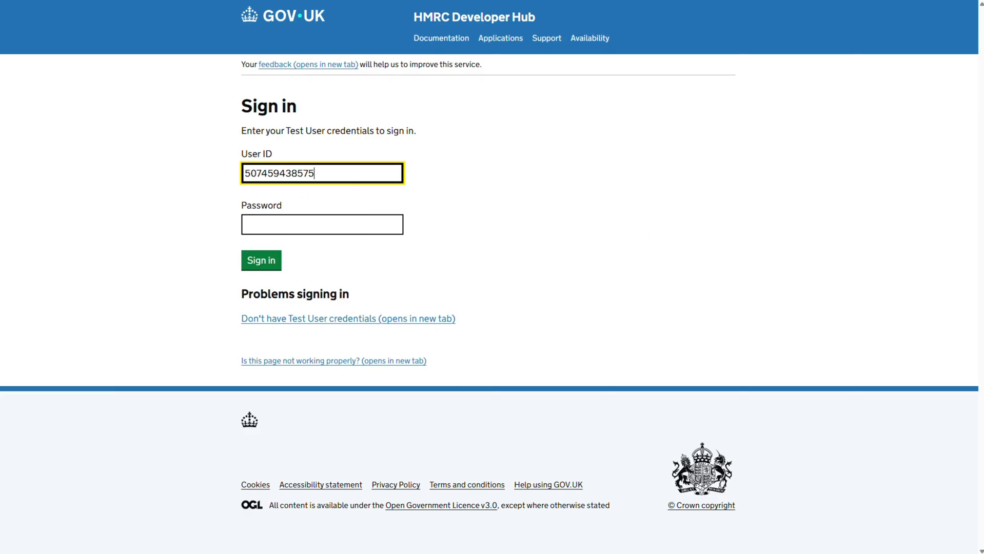
click(326, 216)
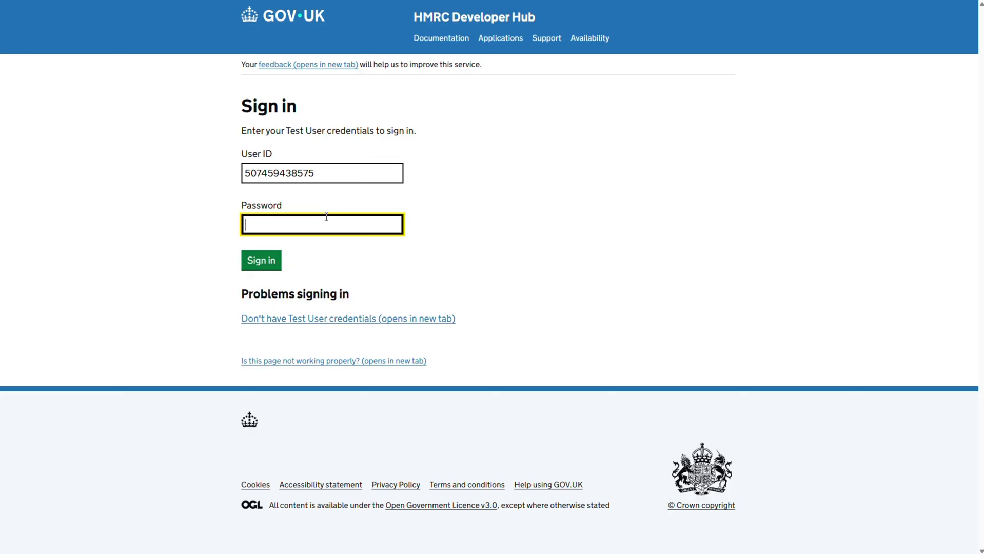
key(ctrl+v)
click(274, 260)
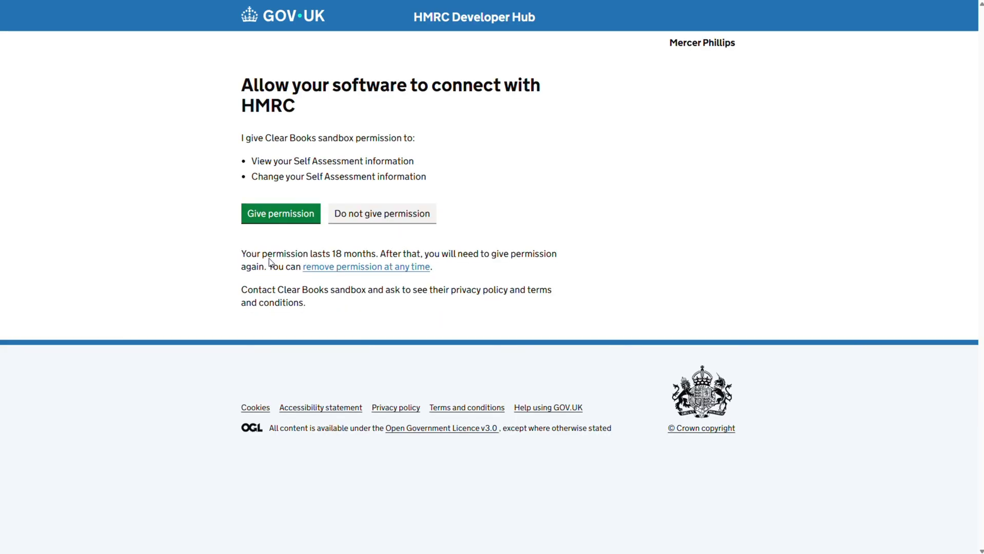
click(285, 222)
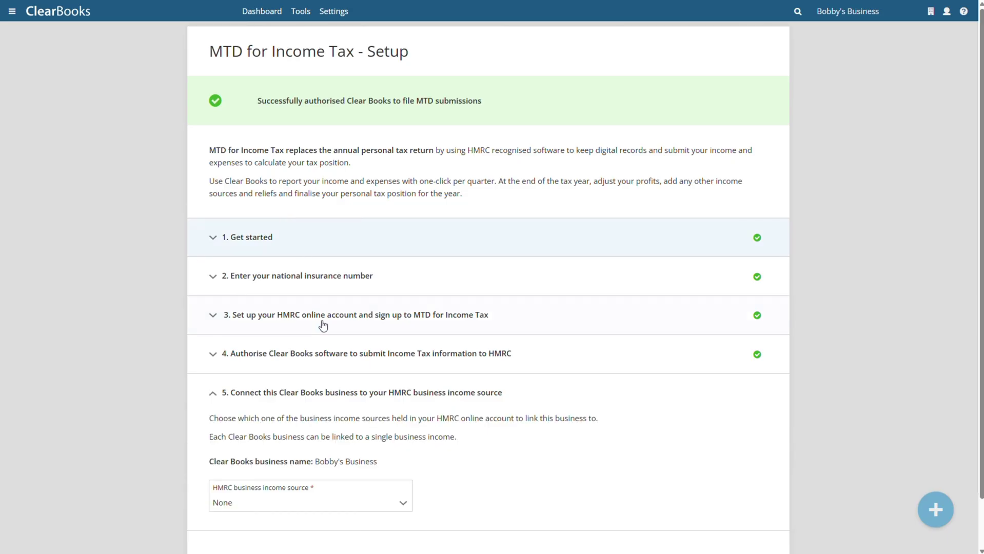
- Link the business to its HMRC self-employment income source and complete setup step 5
scroll(308, 421, down, 2)
click(290, 450)
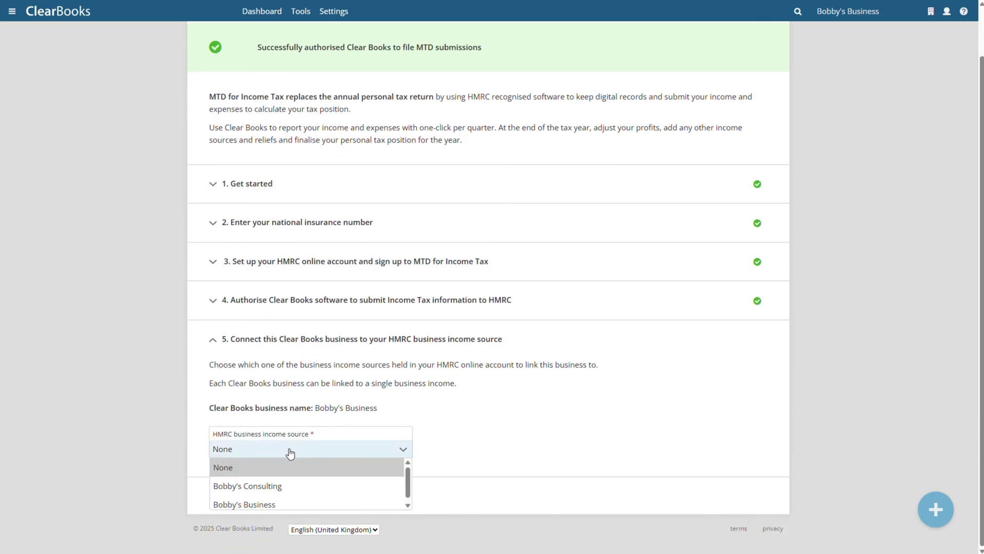
click(271, 504)
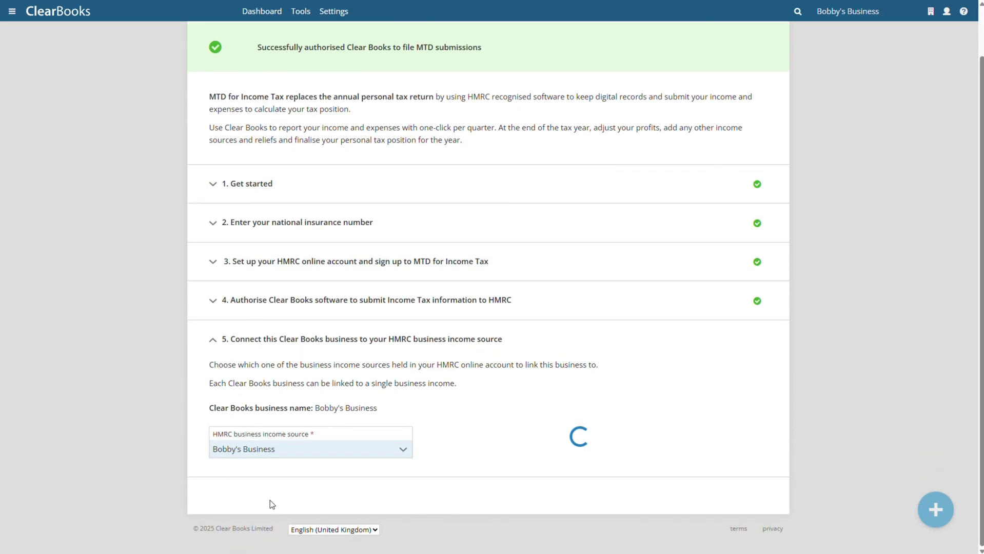
scroll(318, 439, down, 2)
click(226, 452)
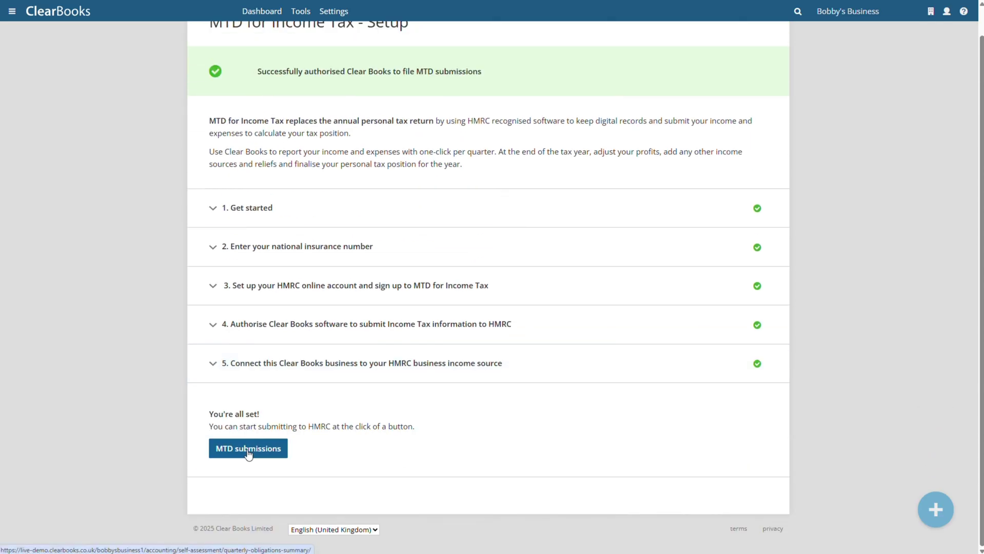
- Switch the MTD submissions list to Calendar period type so quarters start 1 Apr 2025
click(248, 451)
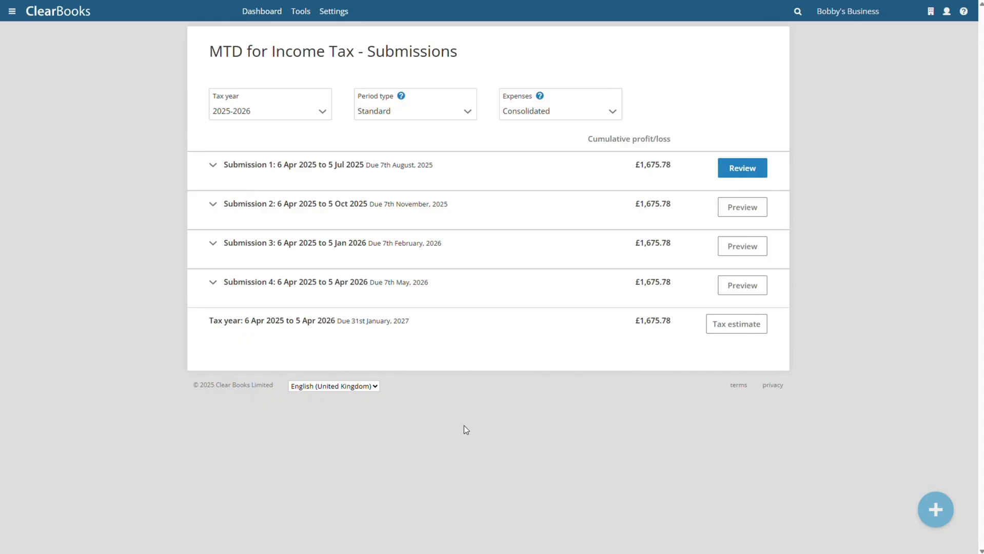
click(407, 118)
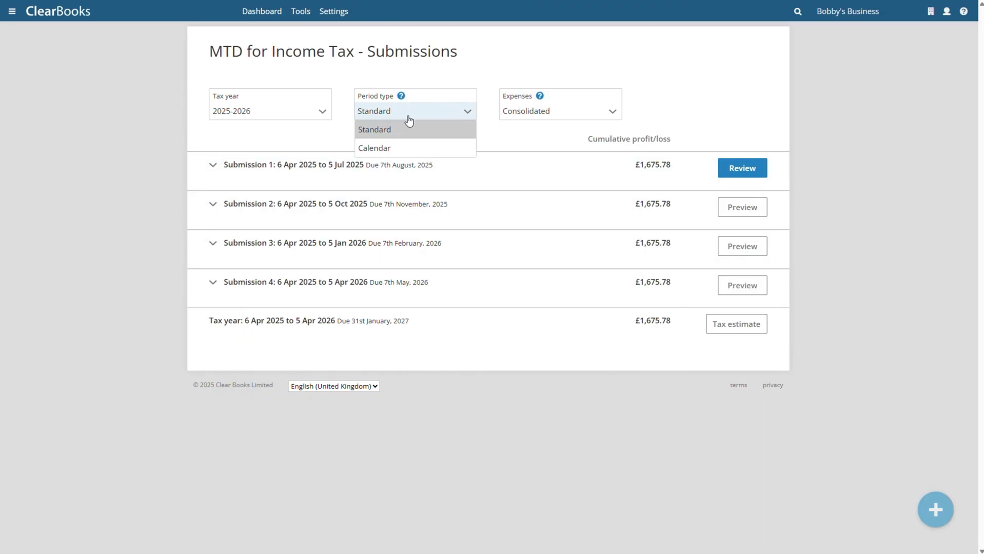
click(402, 148)
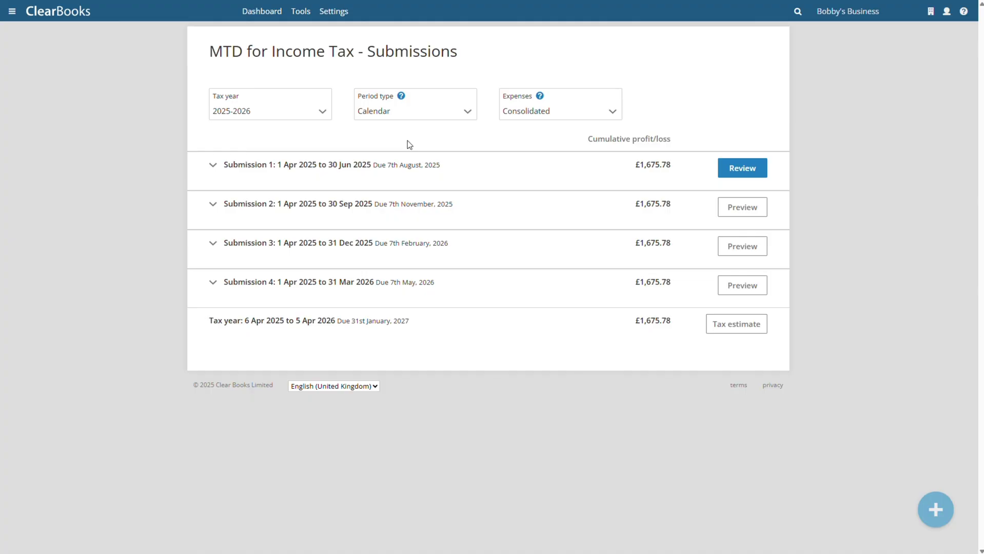
- Review the Q1 turnover transactions, then submit the 1 Apr–30 Jun 2025 update to HMRC
click(262, 11)
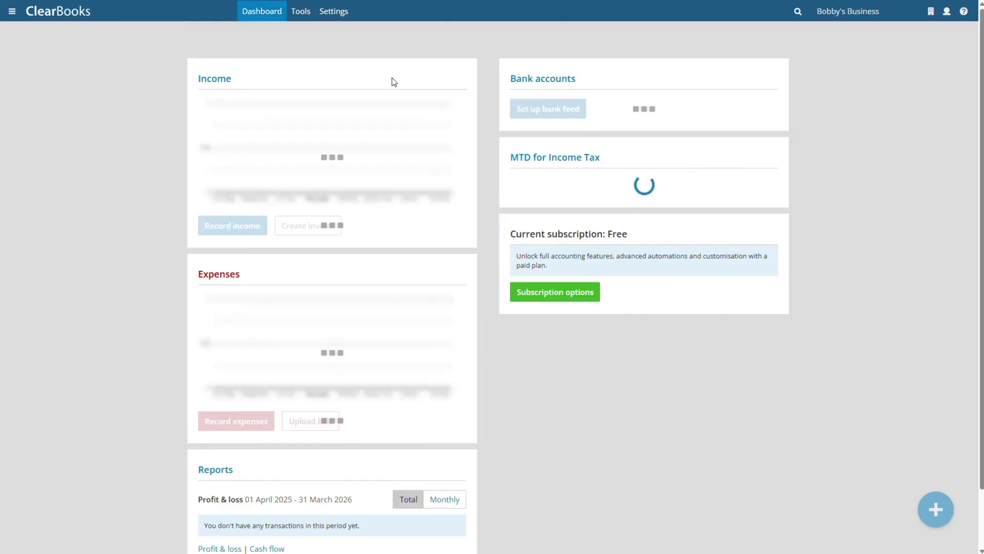
scroll(394, 82, down, 1)
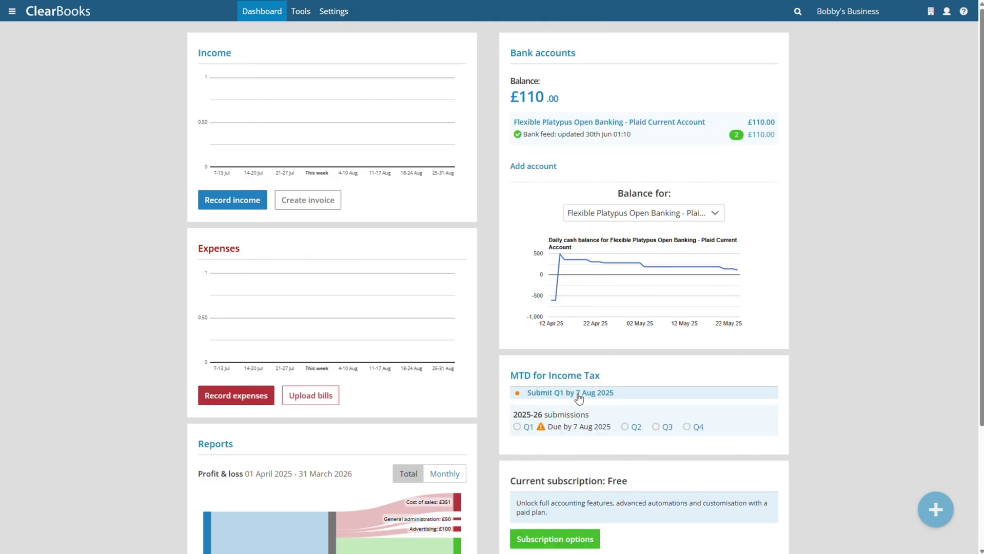
click(570, 395)
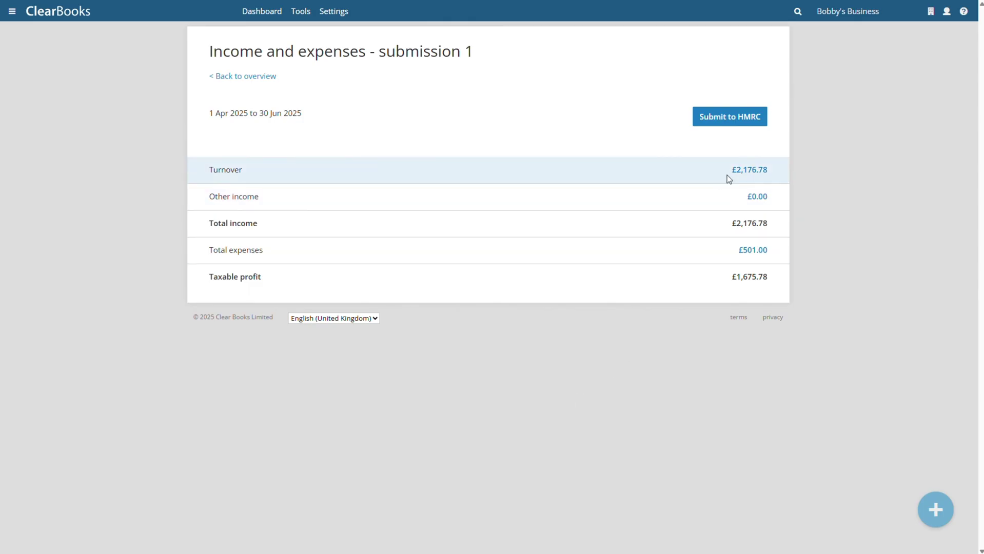
click(741, 175)
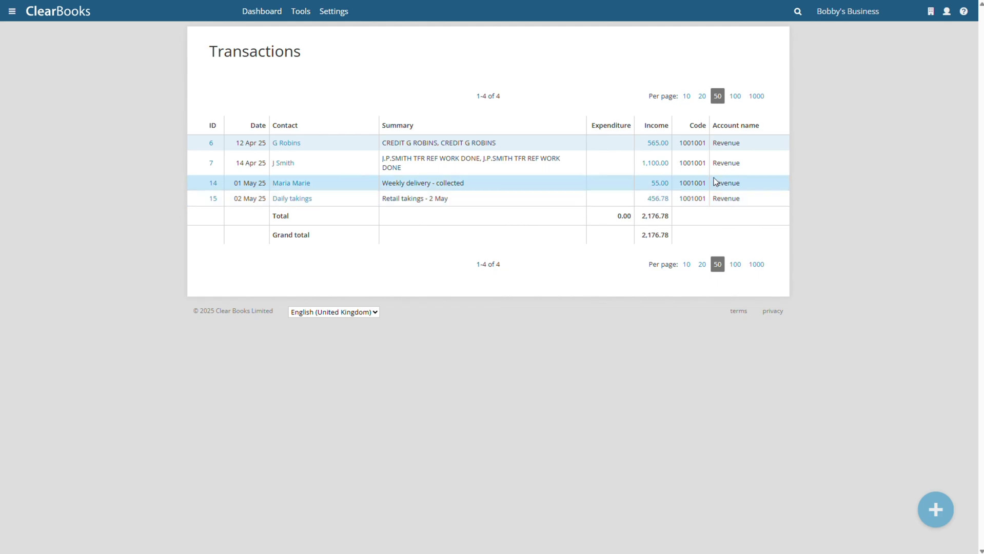
key(alt+Left)
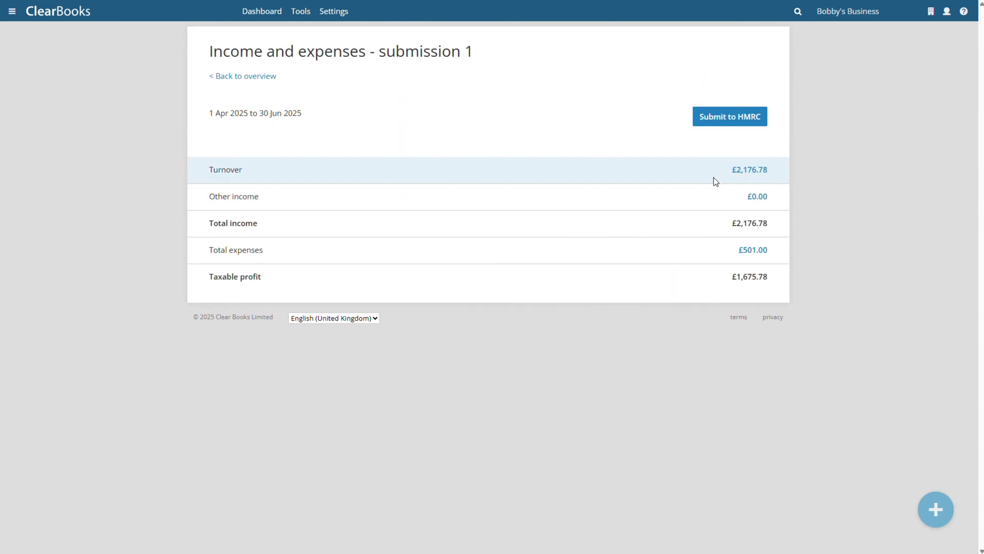
click(724, 123)
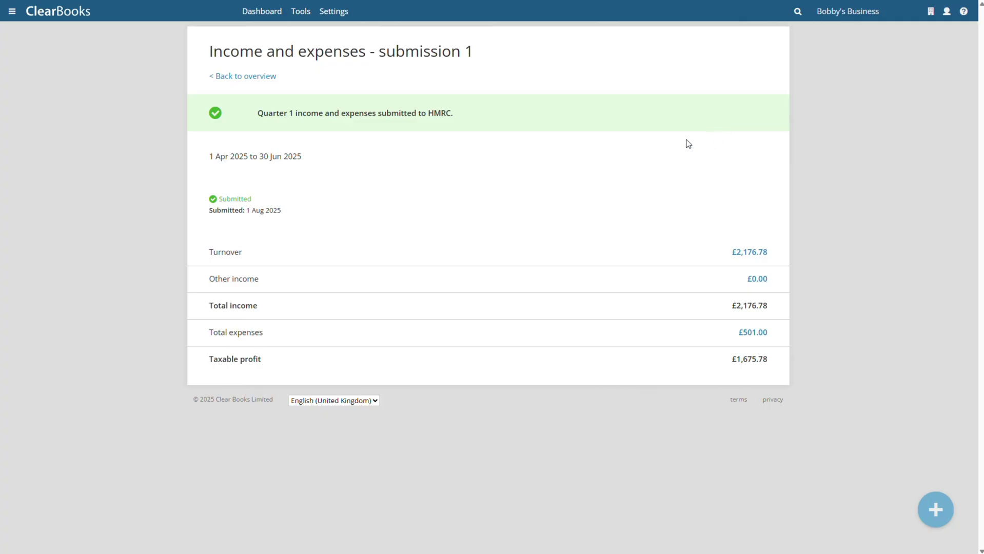
click(243, 77)
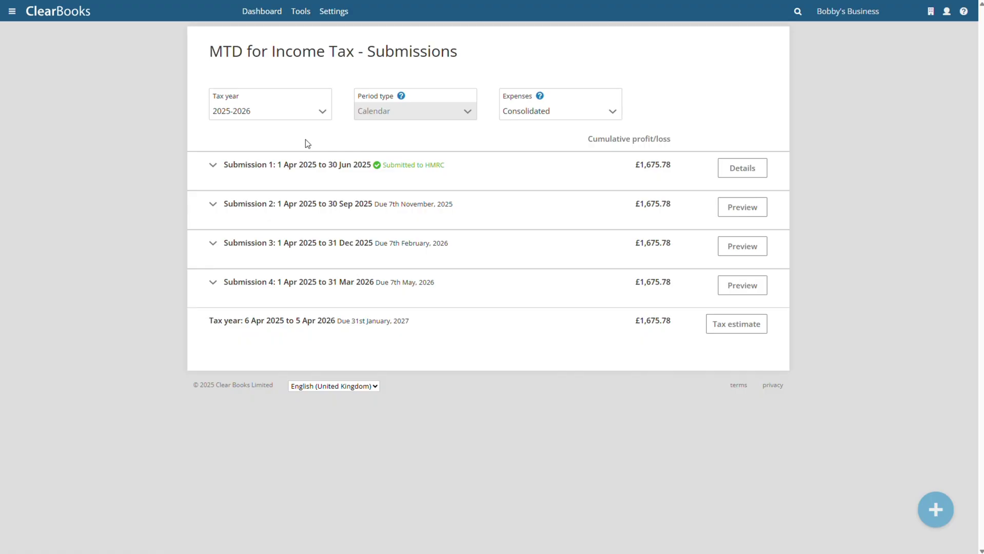
- Return to the Clear Books dashboard
click(253, 14)
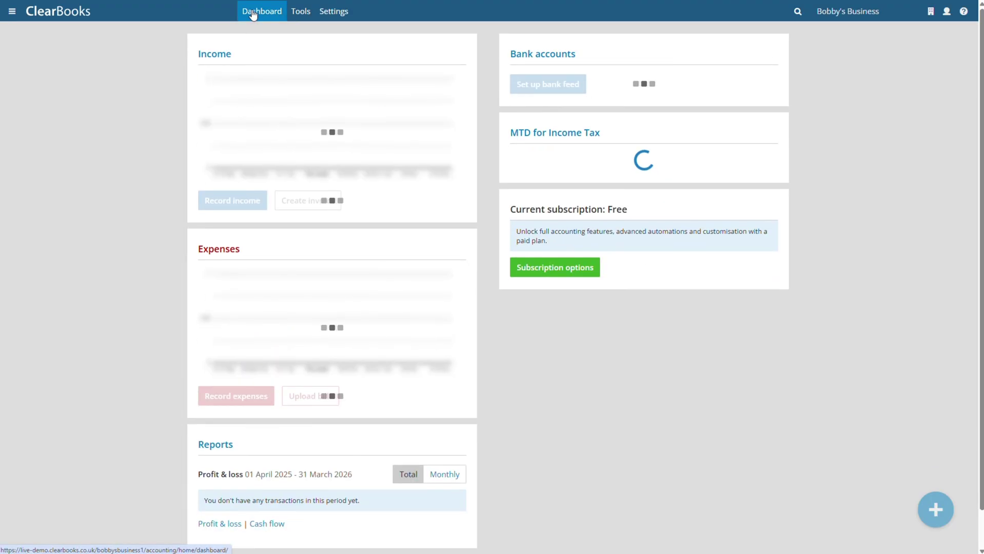